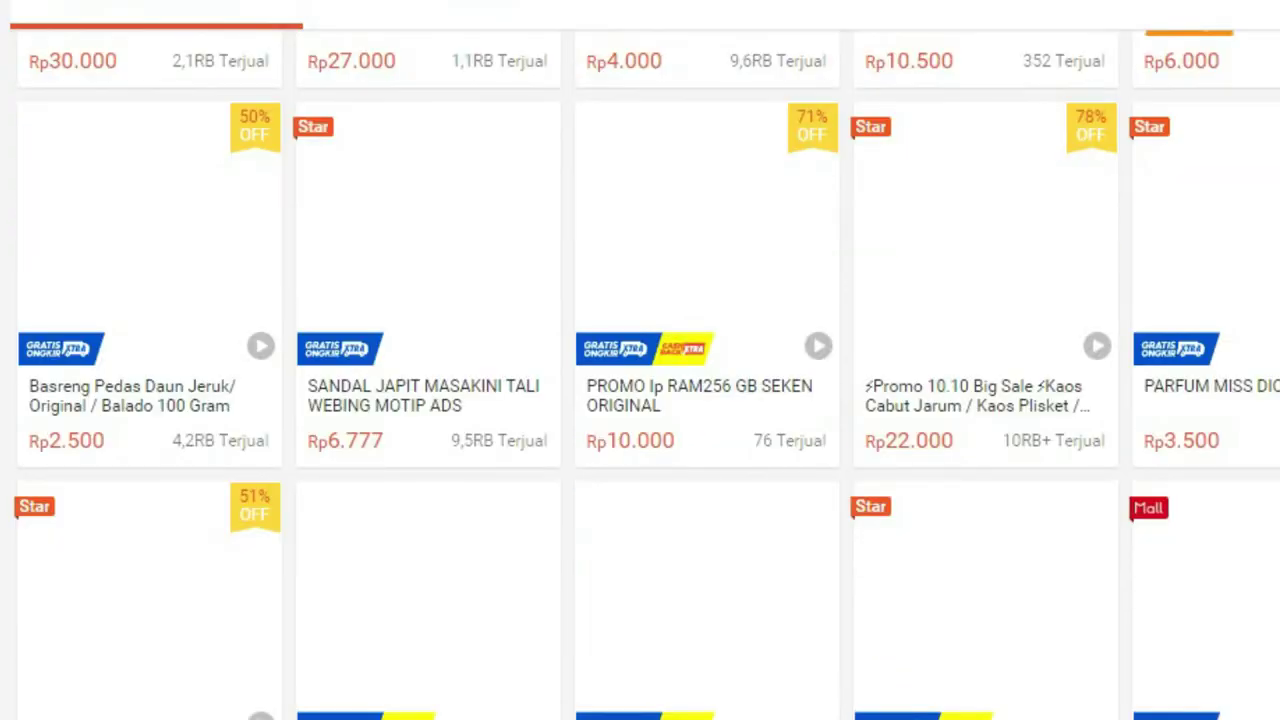
Scroll up through Shopee's recommendations to the Vans sneakers, Samsung A72 and coffee perfume listings.
{"action": "scroll", "coordinate": [640, 400], "scroll_direction": "up", "scroll_amount": 8}
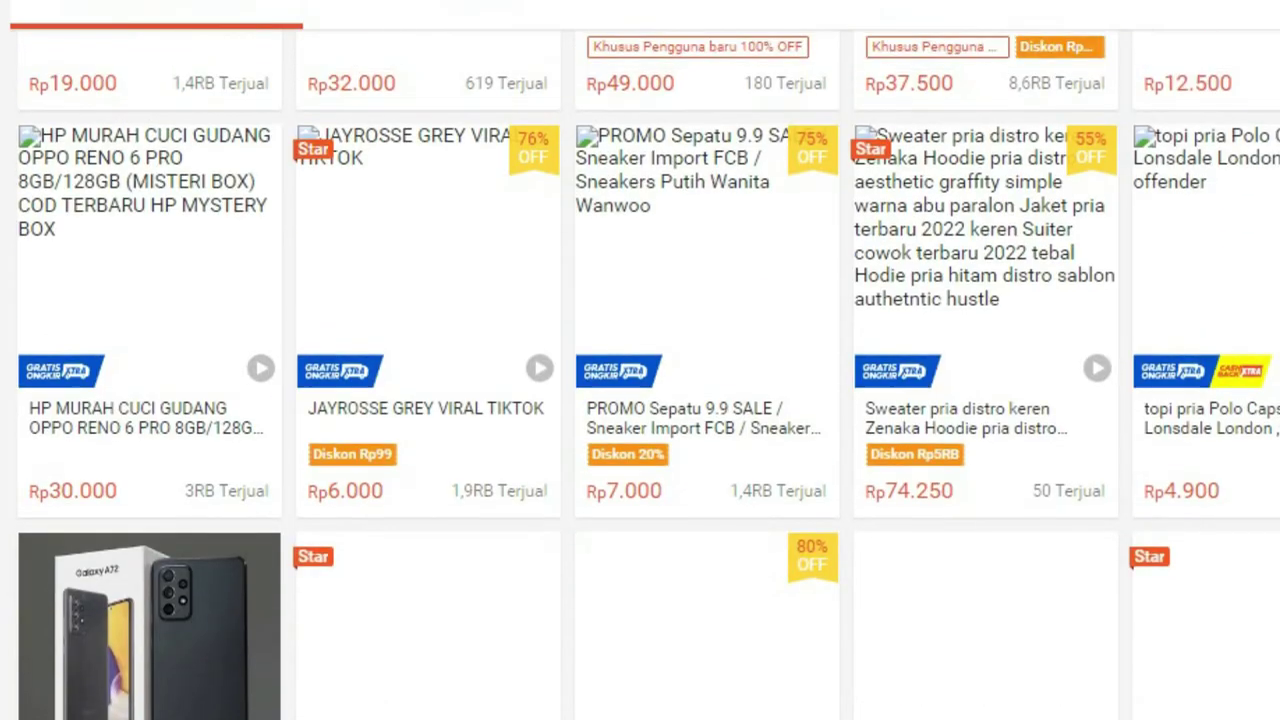
{"action": "scroll", "coordinate": [640, 400], "scroll_direction": "up", "scroll_amount": 4}
{"action": "scroll", "coordinate": [640, 400], "scroll_direction": "up", "scroll_amount": 7}
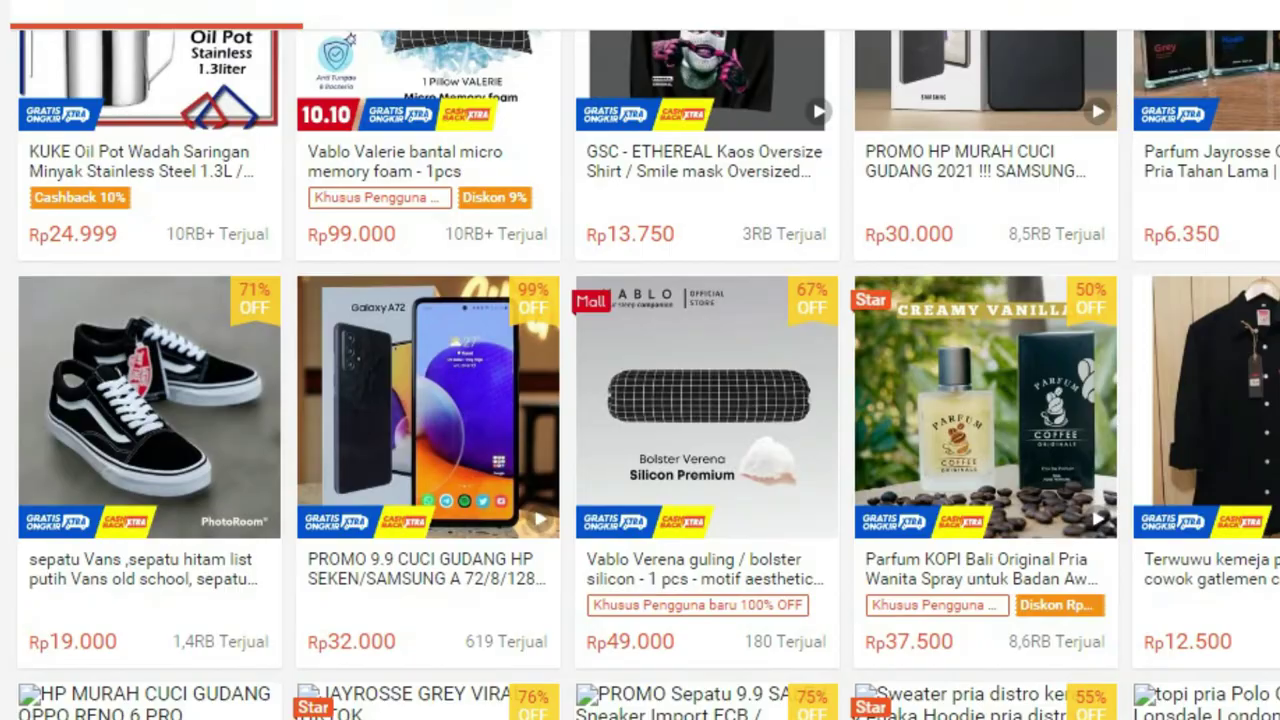
{"action": "scroll", "coordinate": [640, 400], "scroll_direction": "up", "scroll_amount": 7}
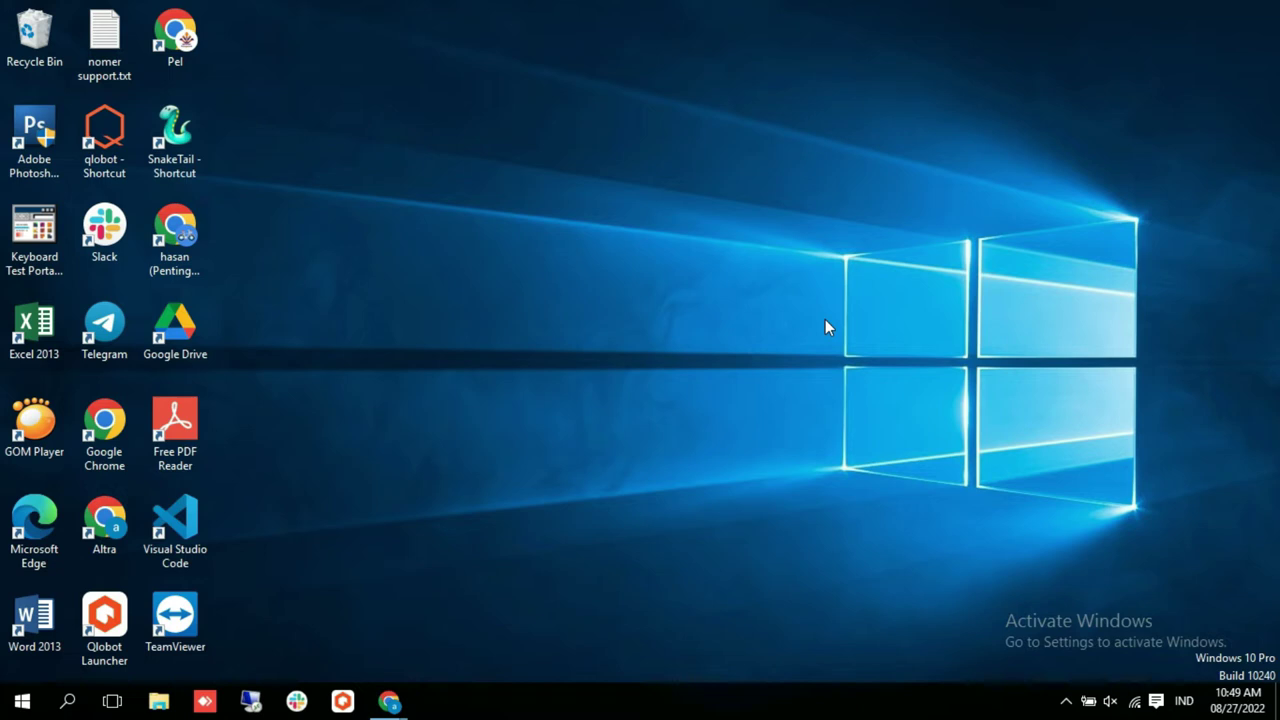
Launch Qlobot Launcher 1.7 and open Supplier Search's Start New Supplier Group dialog.
{"action": "left_click", "coordinate": [342, 702]}
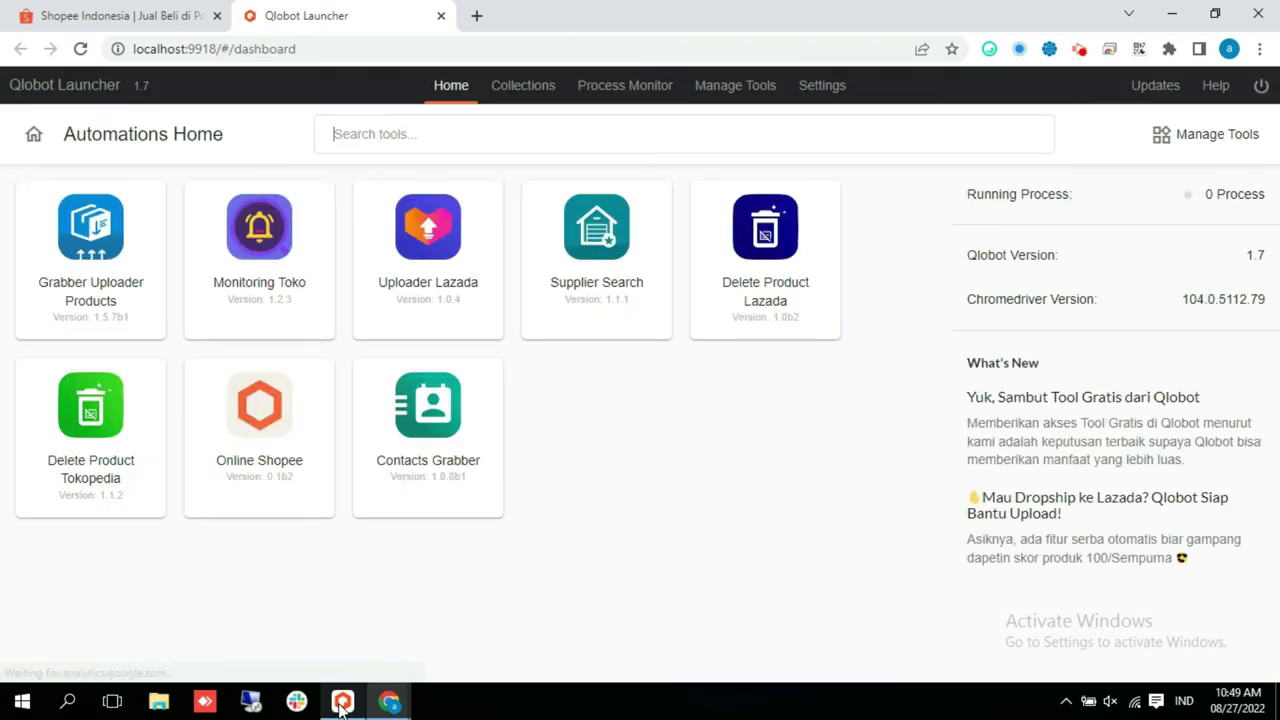
{"action": "left_click", "coordinate": [612, 288]}
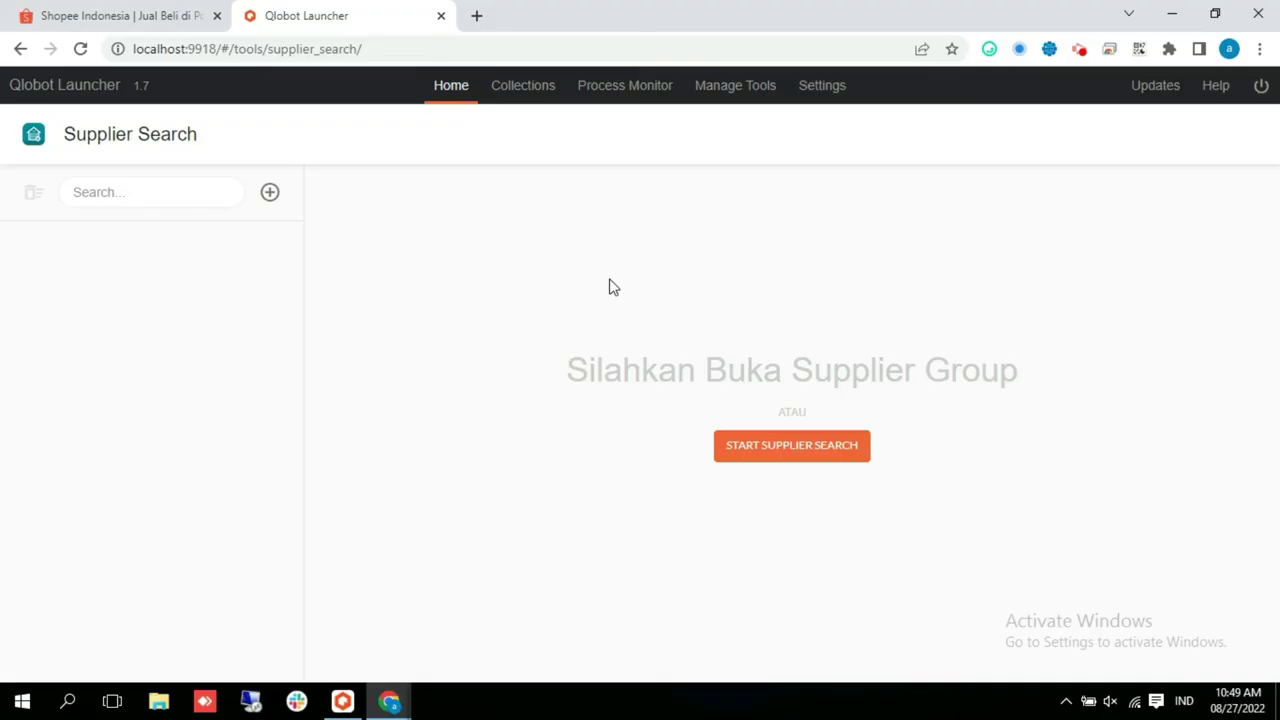
{"action": "left_click", "coordinate": [783, 447]}
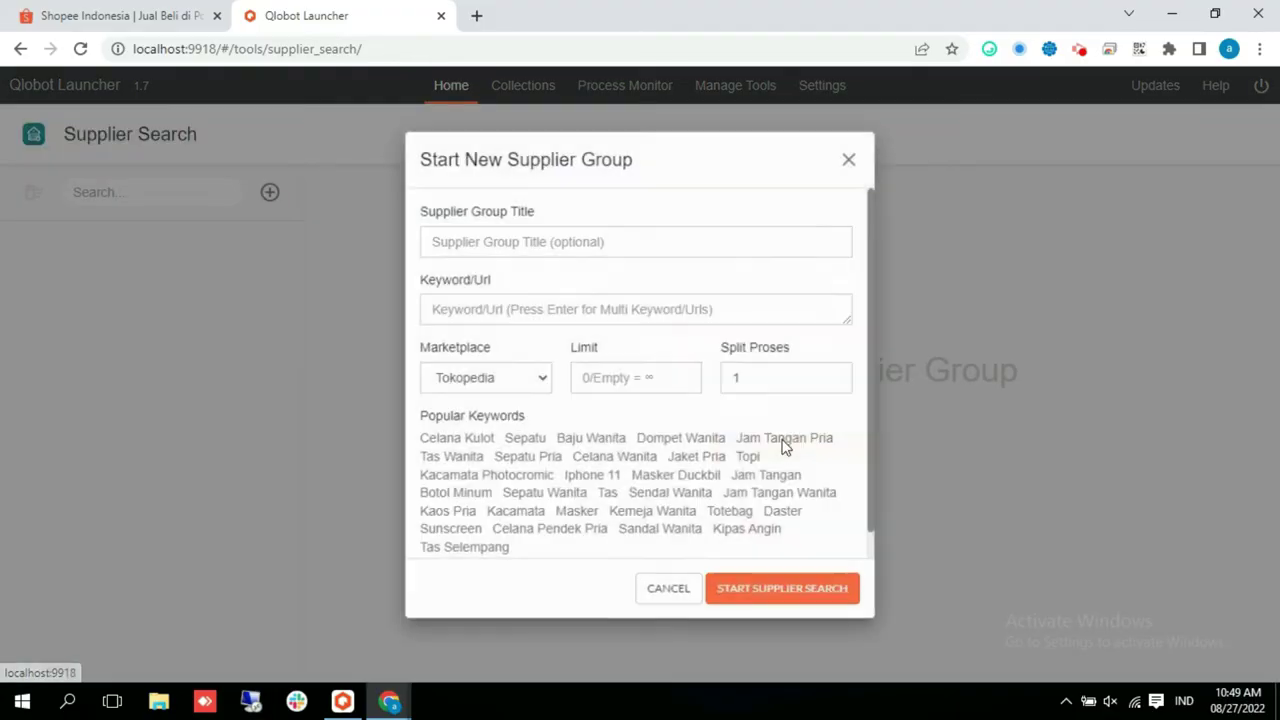
Title the supplier group 'supliyer elektronik', move to Keyword/Url, and return to the Shopee tab.
{"action": "left_click", "coordinate": [480, 238]}
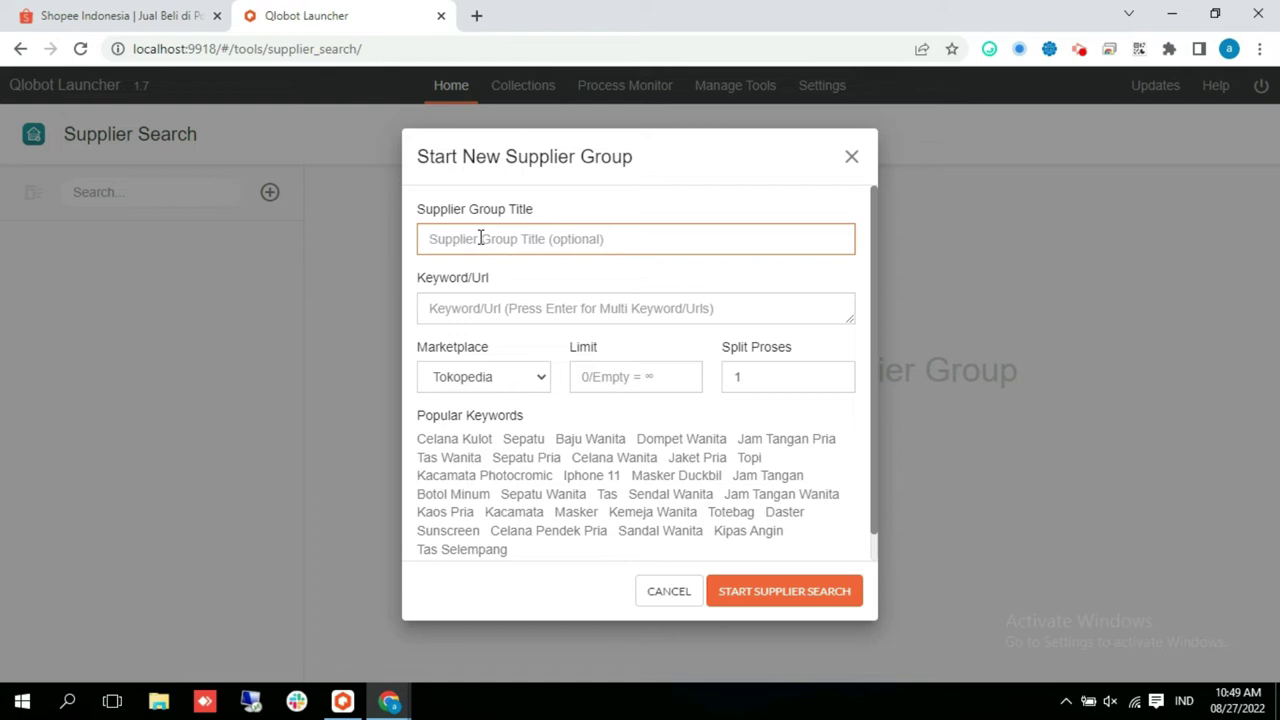
{"action": "type", "text": "supliyer elektronik"}
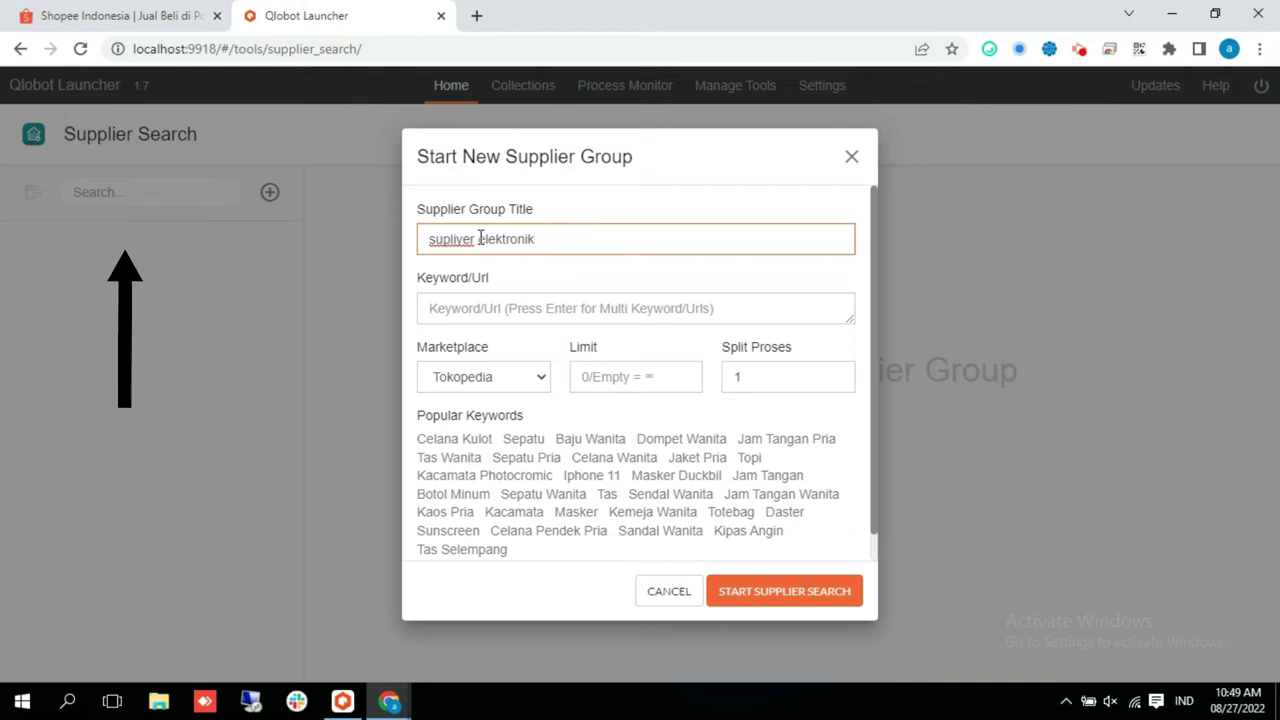
{"action": "left_click", "coordinate": [467, 304]}
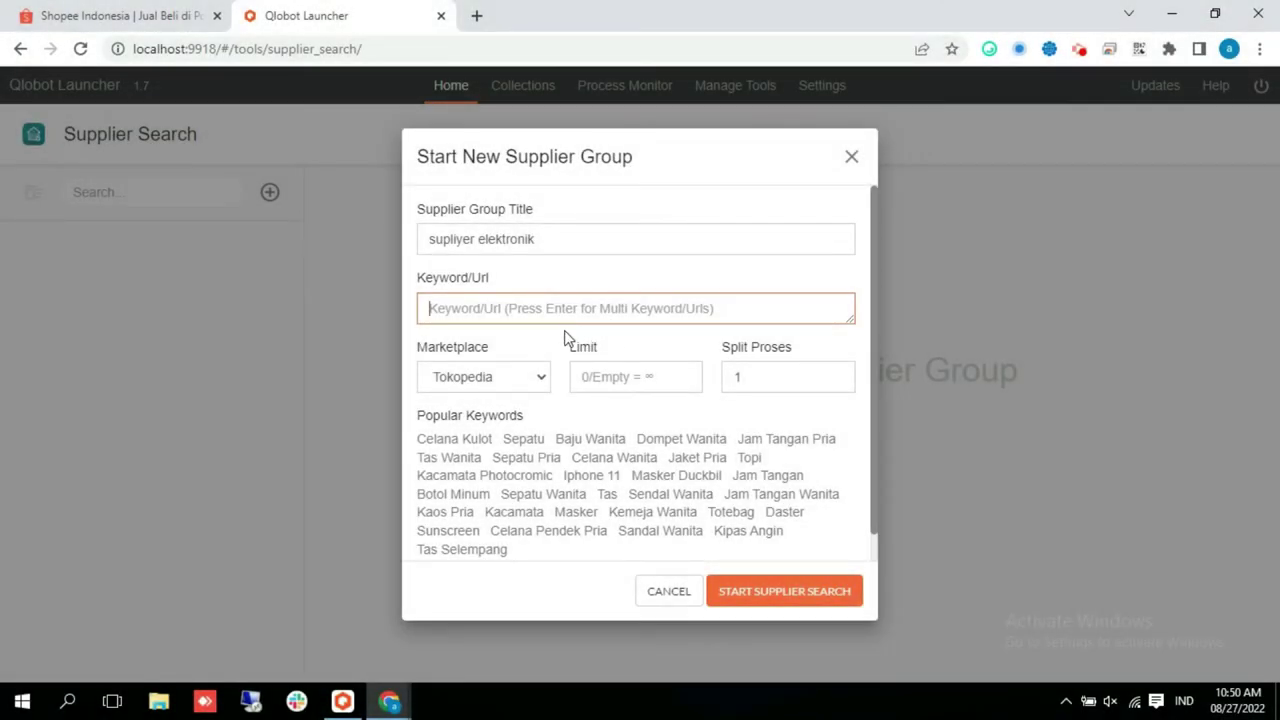
{"action": "left_click", "coordinate": [88, 18]}
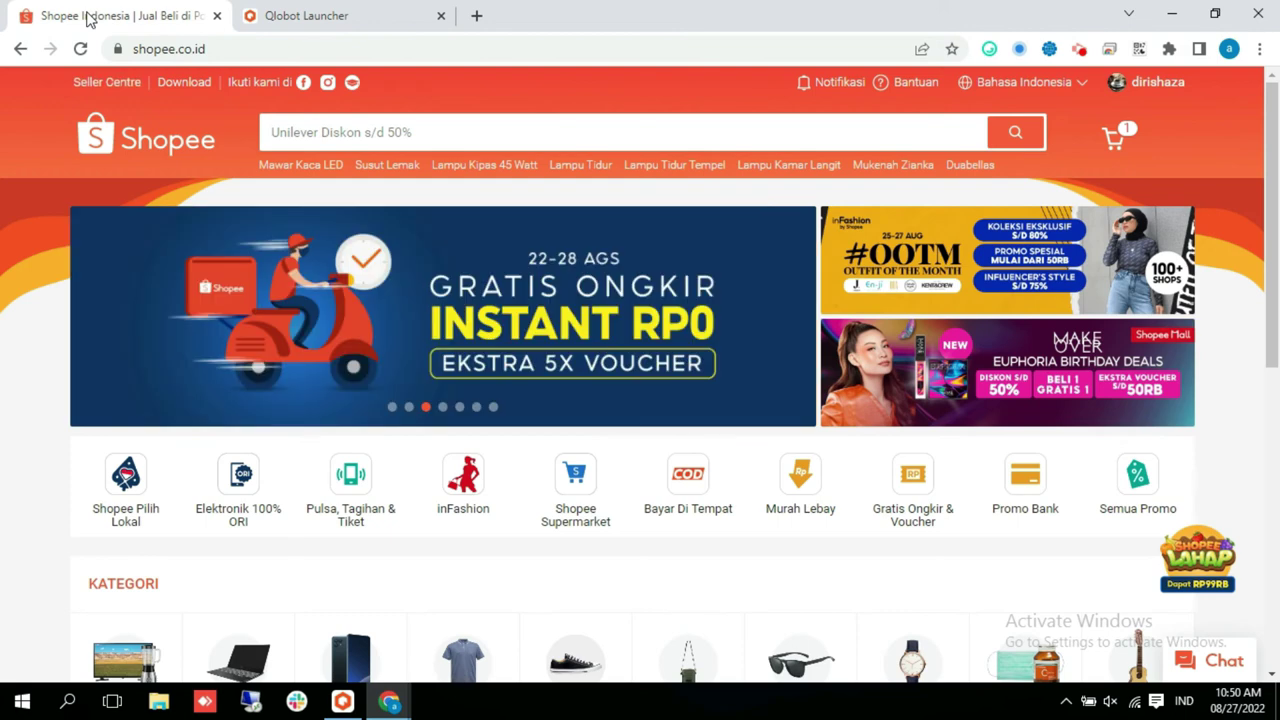
Open Shopee's Elektronik category page and copy its address (Elektronik-cat.11044258).
{"action": "left_click", "coordinate": [128, 653]}
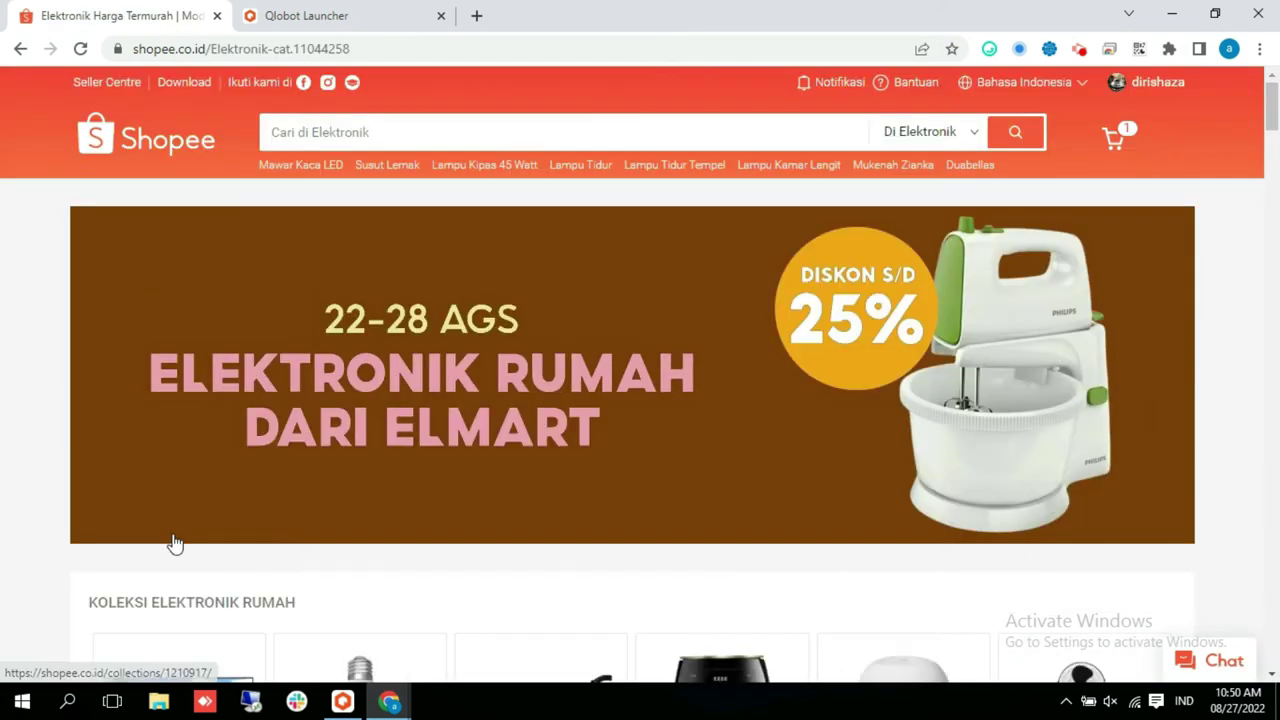
{"action": "scroll", "coordinate": [172, 541], "scroll_direction": "down", "scroll_amount": 5}
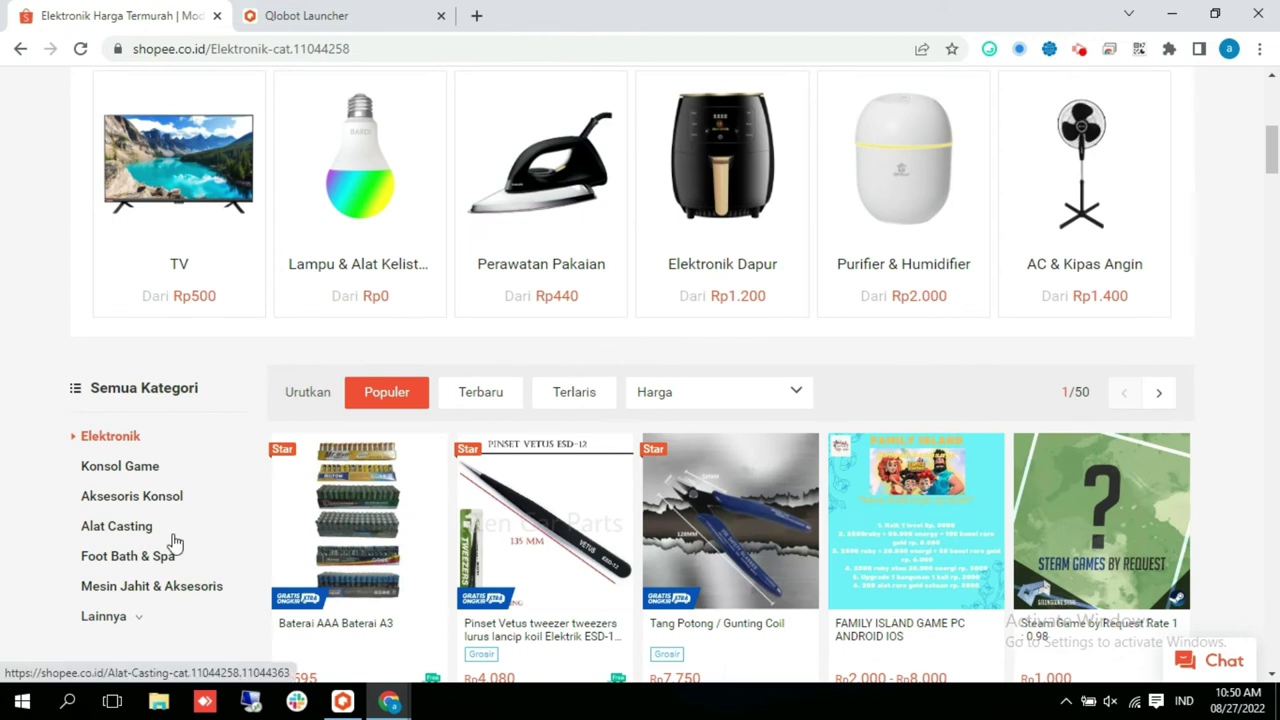
{"action": "scroll", "coordinate": [171, 543], "scroll_direction": "up", "scroll_amount": 3}
{"action": "left_click", "coordinate": [311, 50]}
{"action": "right_click", "coordinate": [311, 50]}
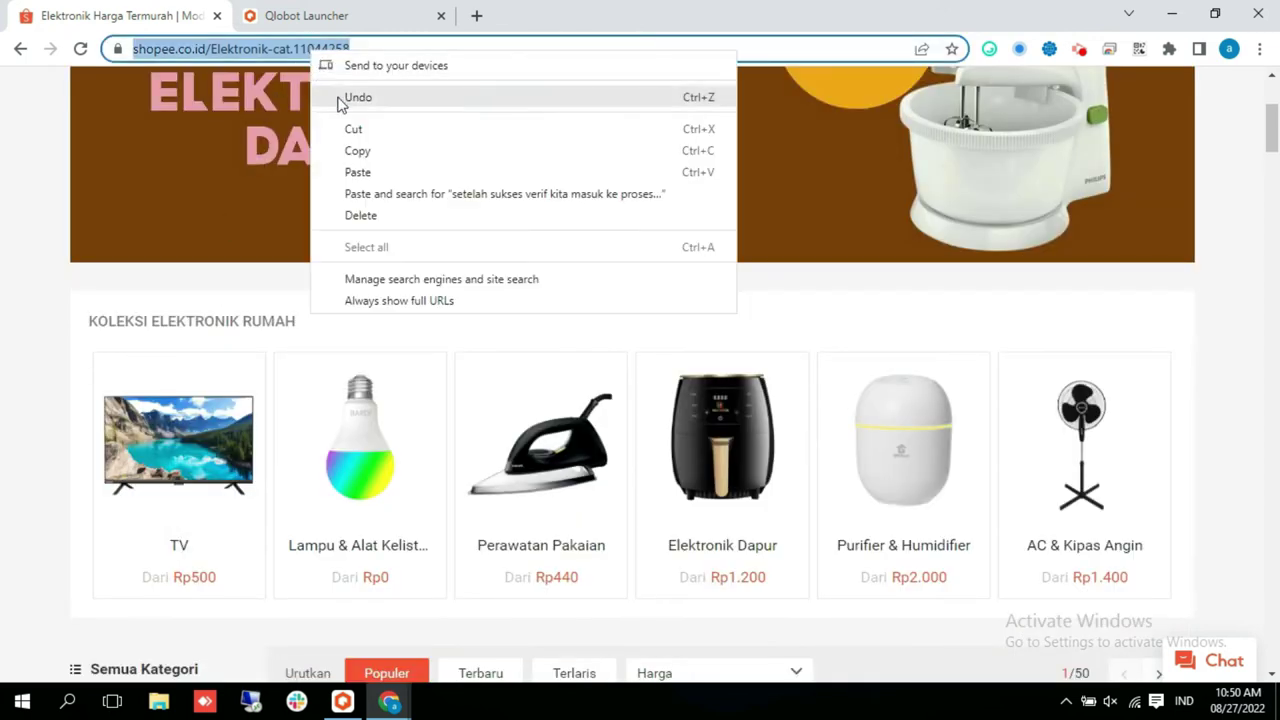
{"action": "left_click", "coordinate": [358, 151]}
Open the Komputer & Aksesoris category, copy its address, and go back to the supplier form.
{"action": "scroll", "coordinate": [250, 160], "scroll_direction": "up", "scroll_amount": 3}
{"action": "left_click", "coordinate": [163, 151]}
{"action": "scroll", "coordinate": [278, 460], "scroll_direction": "down", "scroll_amount": 2}
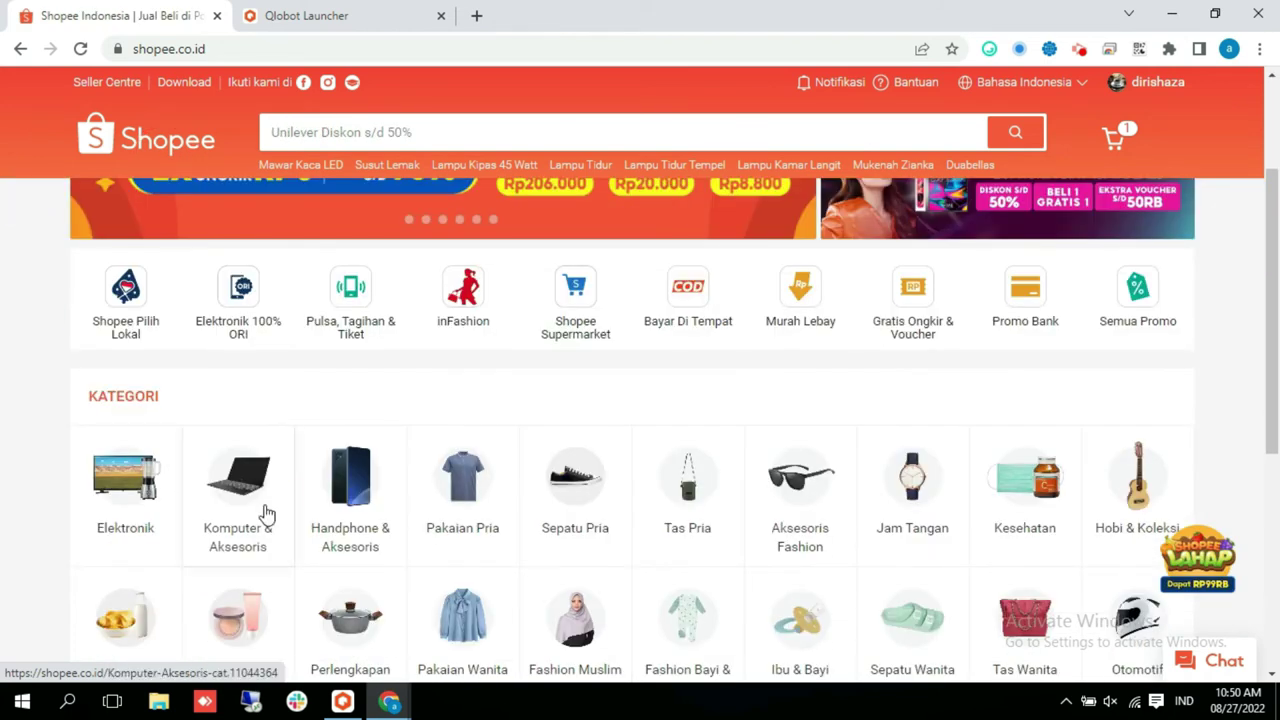
{"action": "left_click", "coordinate": [266, 513]}
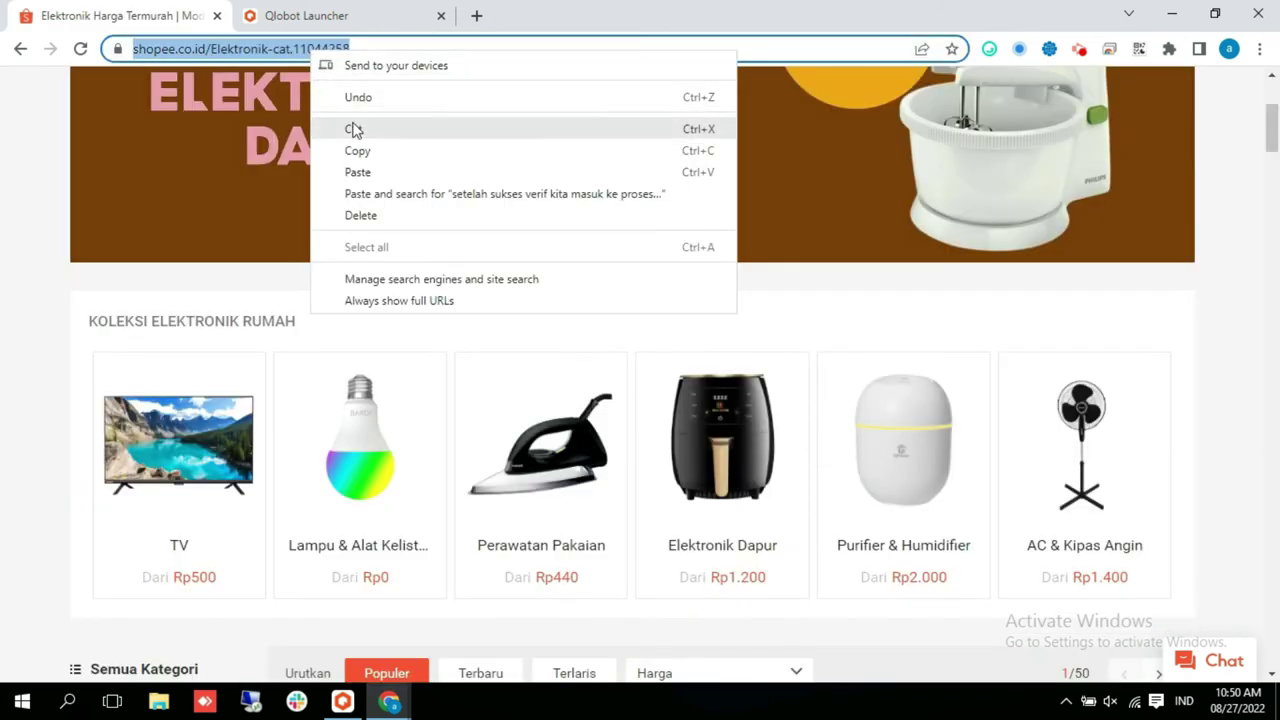
{"action": "left_click", "coordinate": [362, 152]}
{"action": "left_click", "coordinate": [329, 12]}
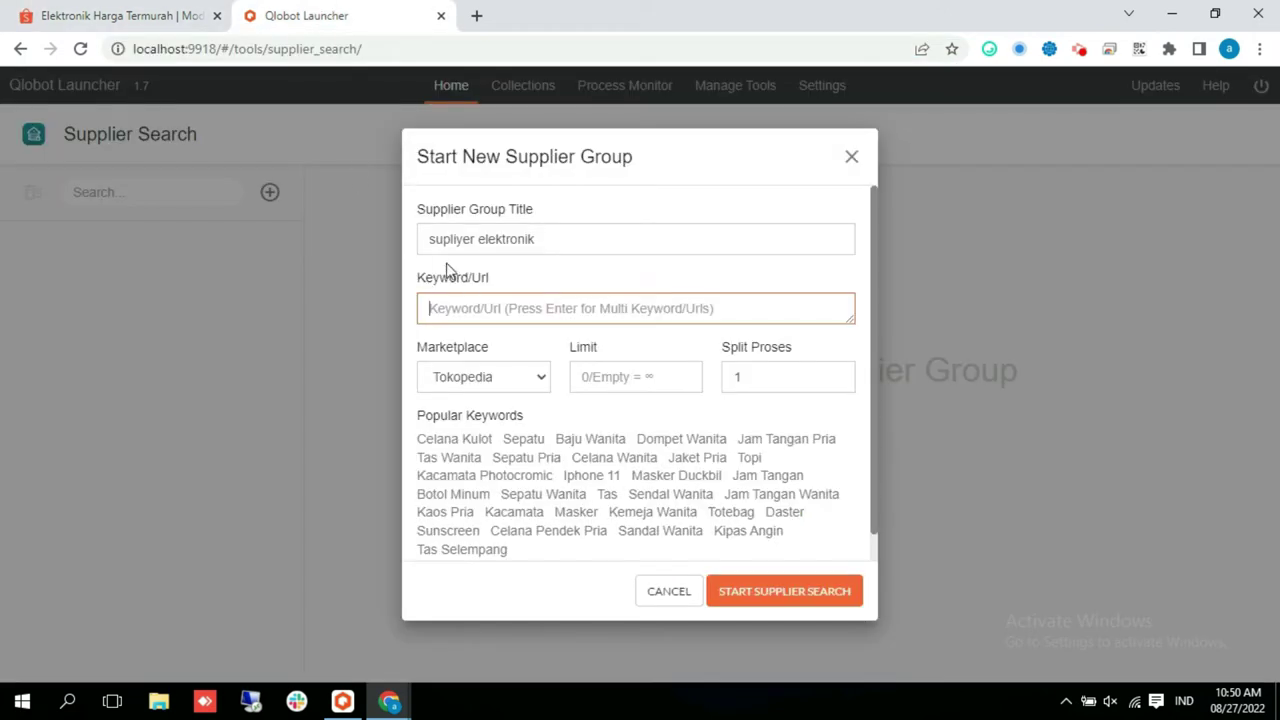
Paste the Elektronik and Komputer-Aksesoris URLs on separate lines, with Shopee as marketplace.
{"action": "right_click", "coordinate": [480, 310]}
{"action": "left_click", "coordinate": [525, 419]}
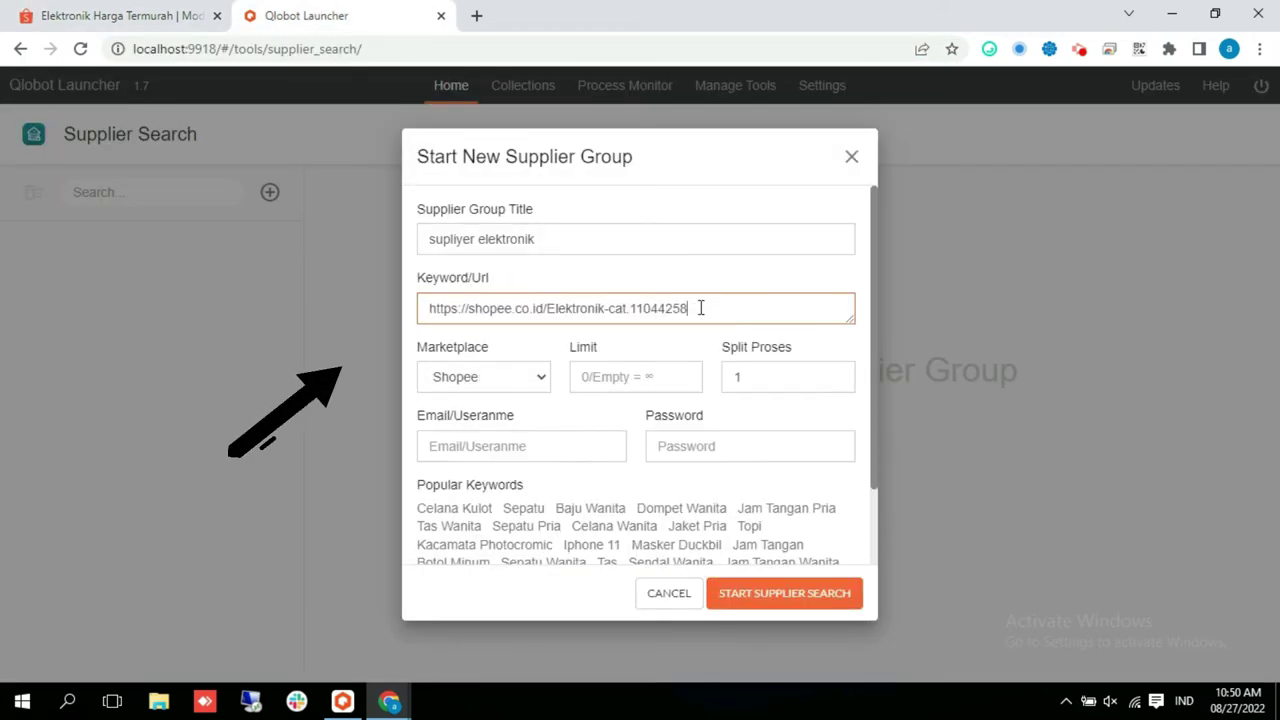
{"action": "key", "text": "Return"}
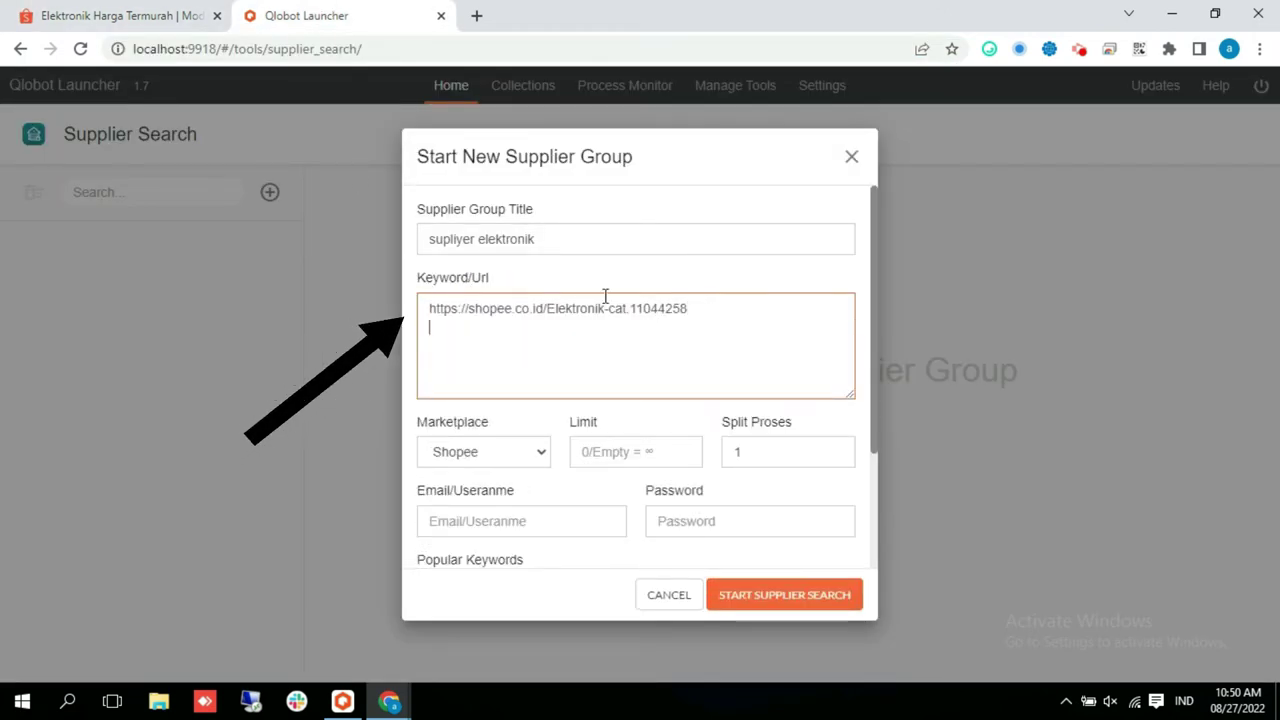
{"action": "right_click", "coordinate": [446, 329]}
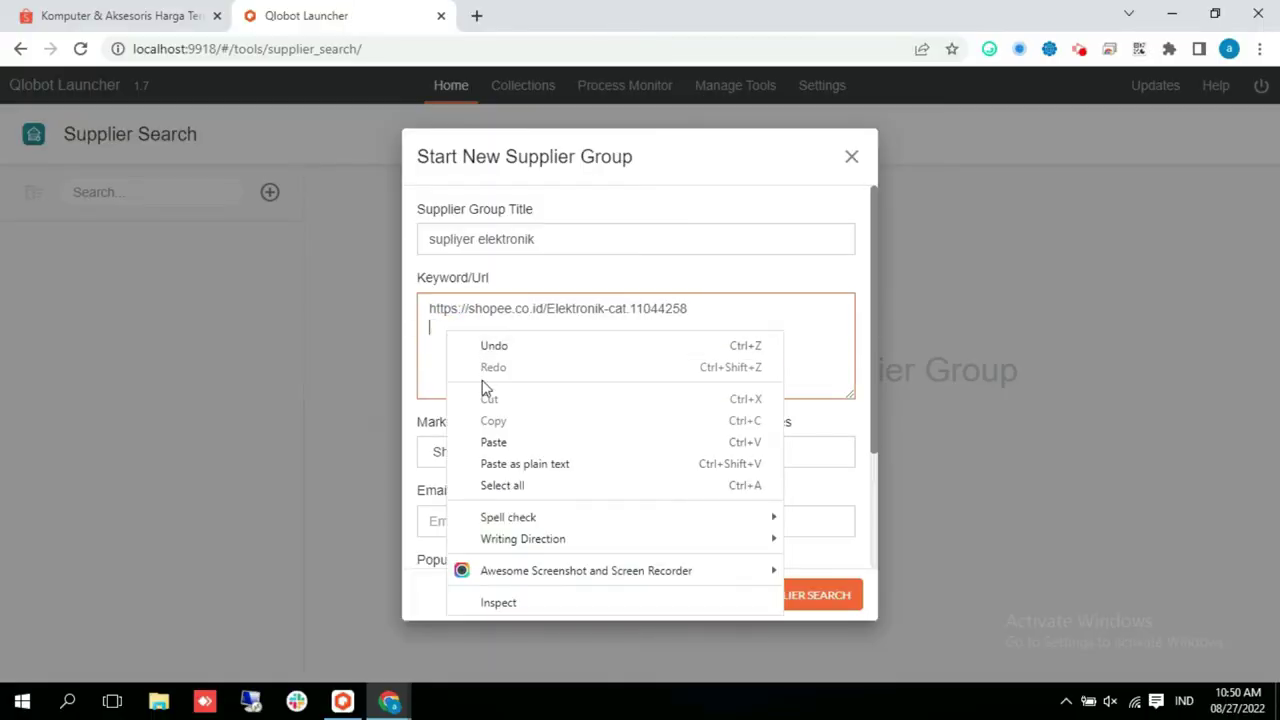
{"action": "left_click", "coordinate": [491, 440]}
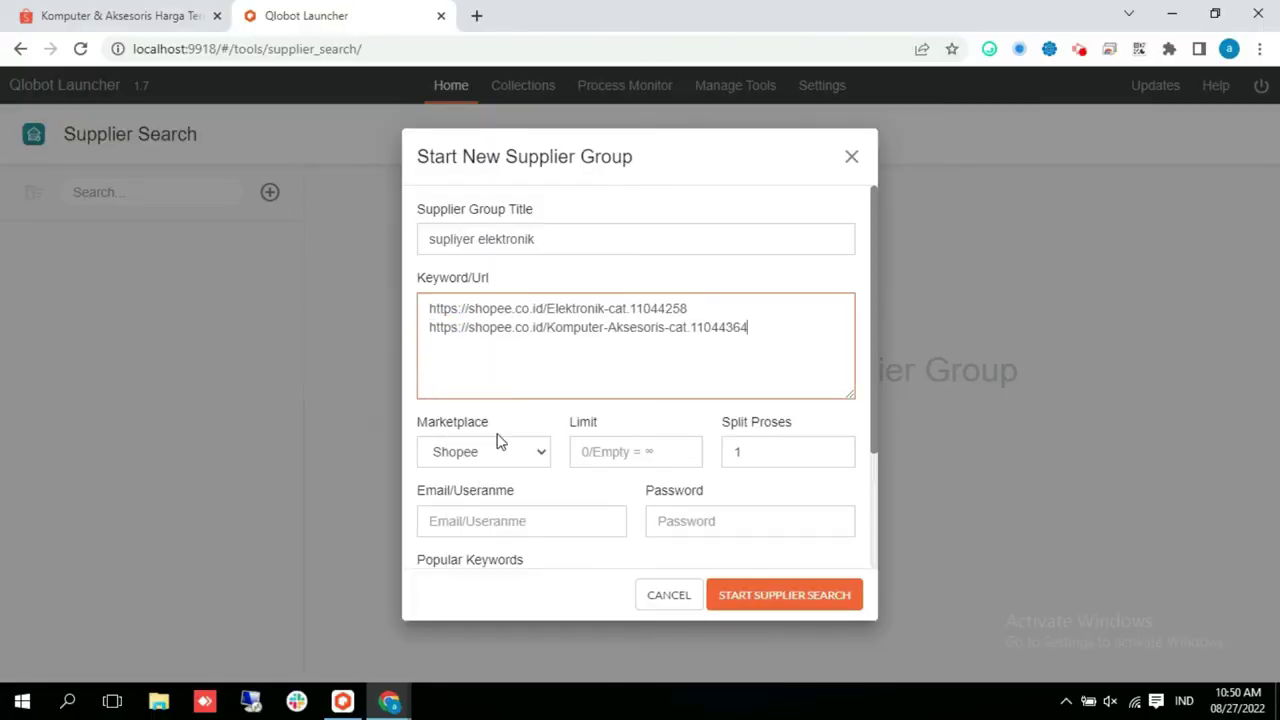
{"action": "left_click_drag", "start_coordinate": [418, 424], "coordinate": [490, 430]}
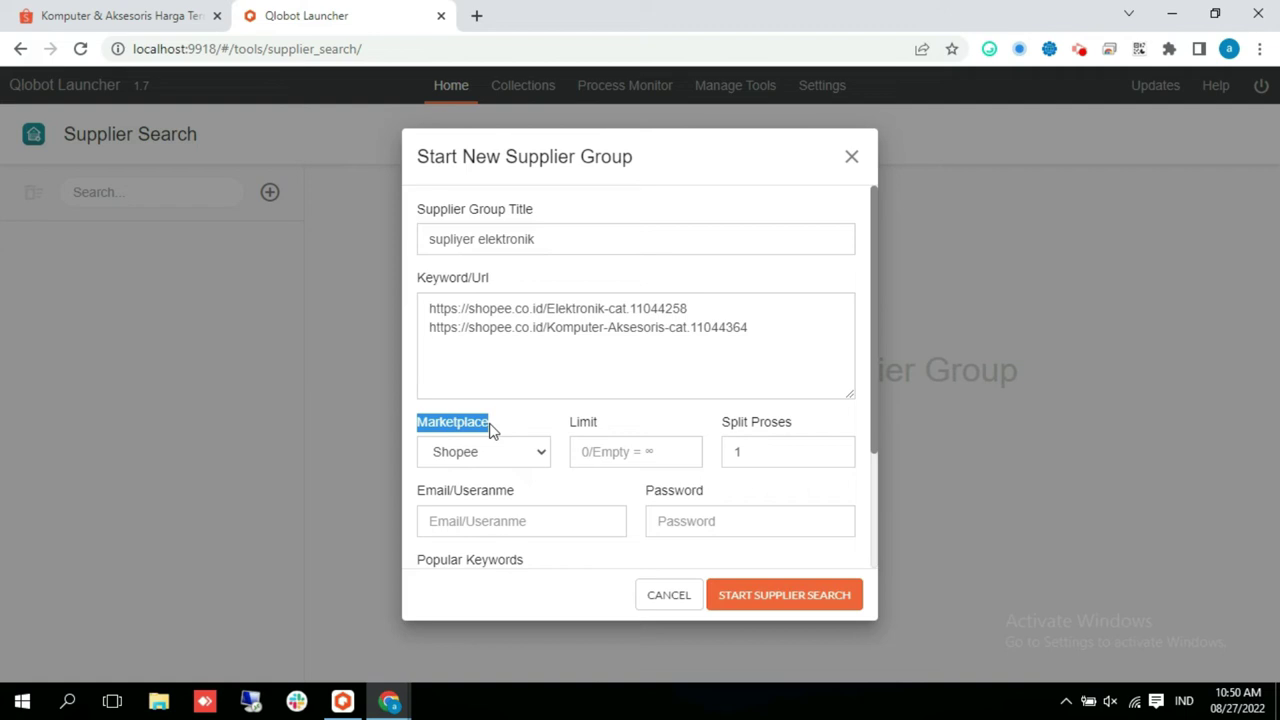
{"action": "left_click_drag", "start_coordinate": [568, 423], "coordinate": [605, 423]}
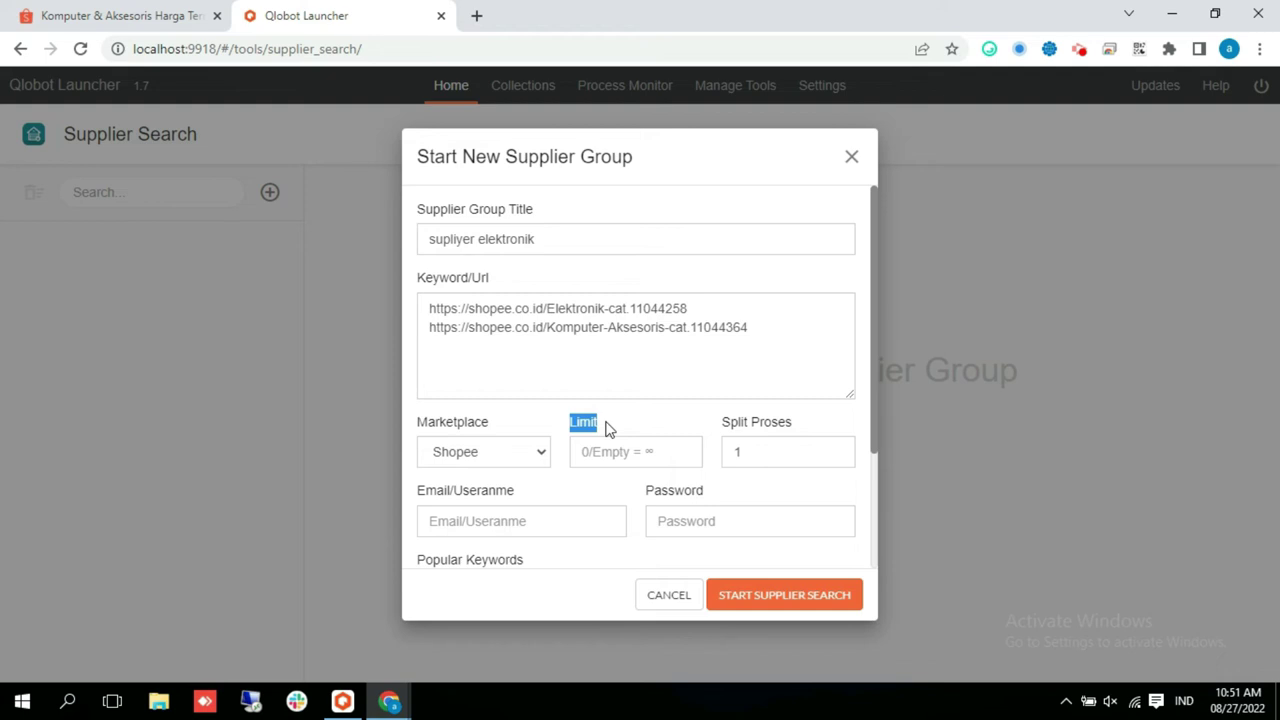
{"action": "left_click", "coordinate": [602, 451]}
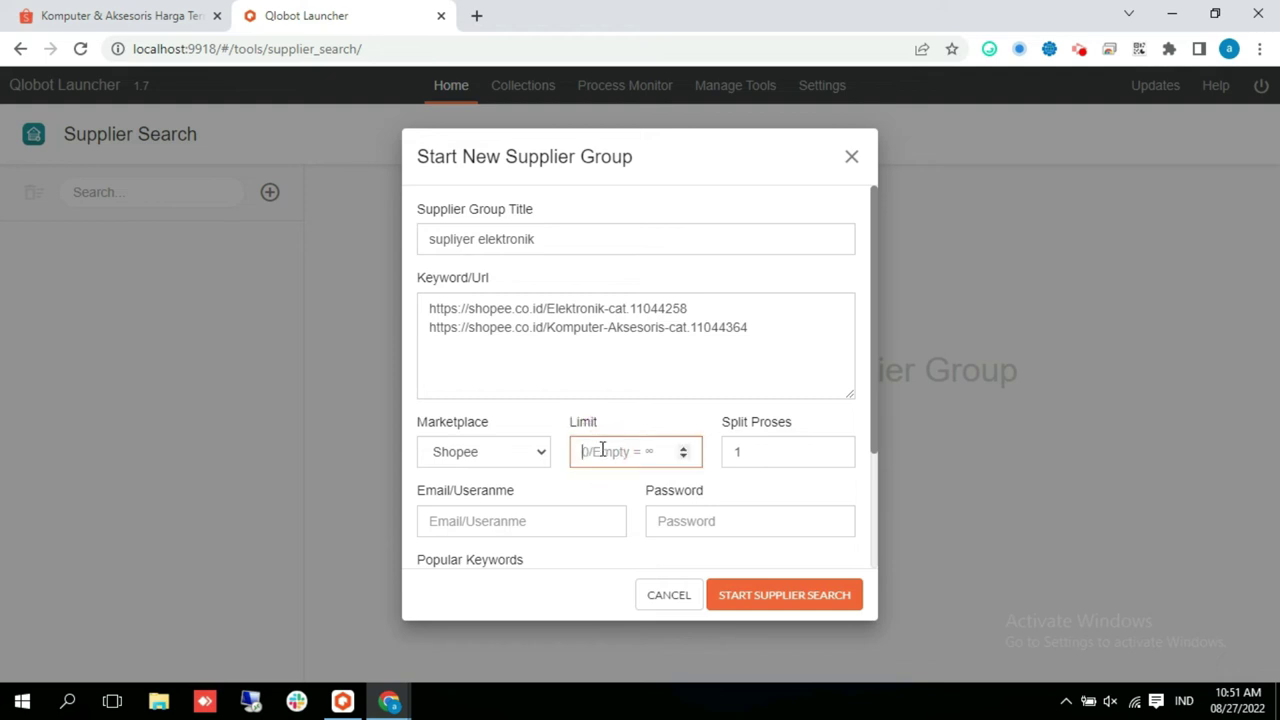
{"action": "type", "text": "100"}
{"action": "left_click_drag", "start_coordinate": [724, 422], "coordinate": [798, 427]}
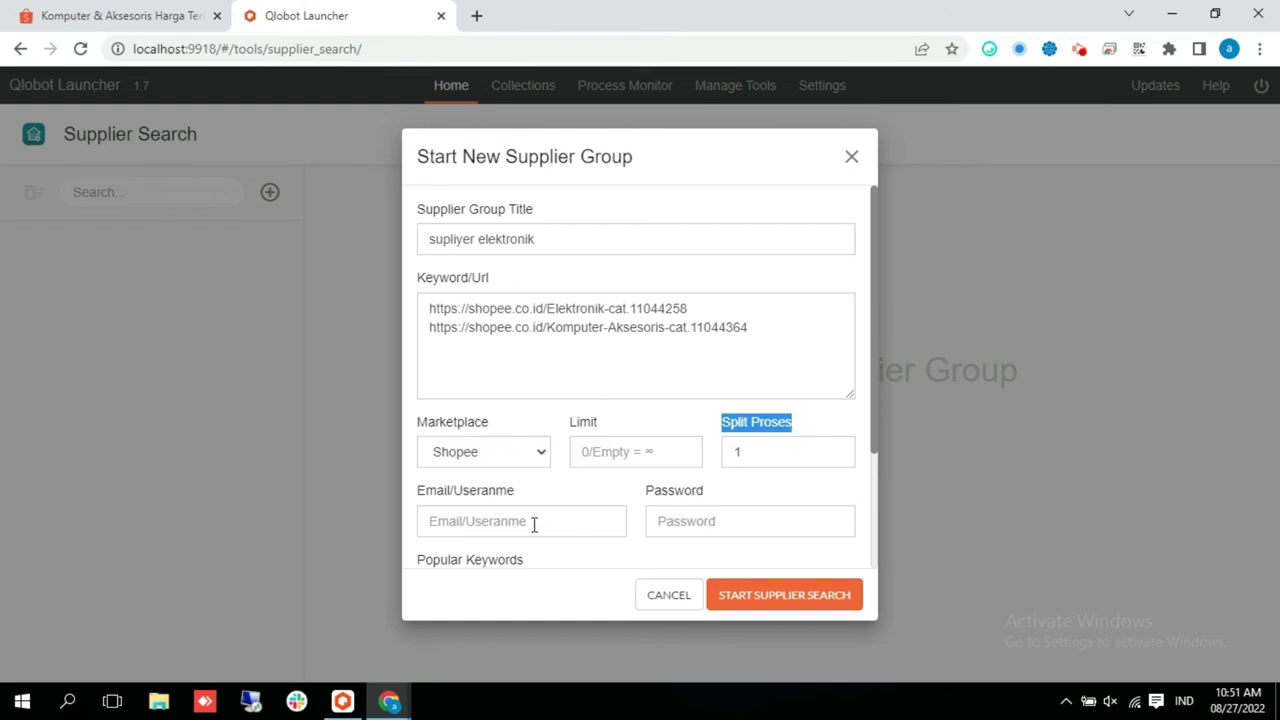
{"action": "left_click", "coordinate": [463, 494]}
{"action": "left_click_drag", "start_coordinate": [417, 491], "coordinate": [527, 495]}
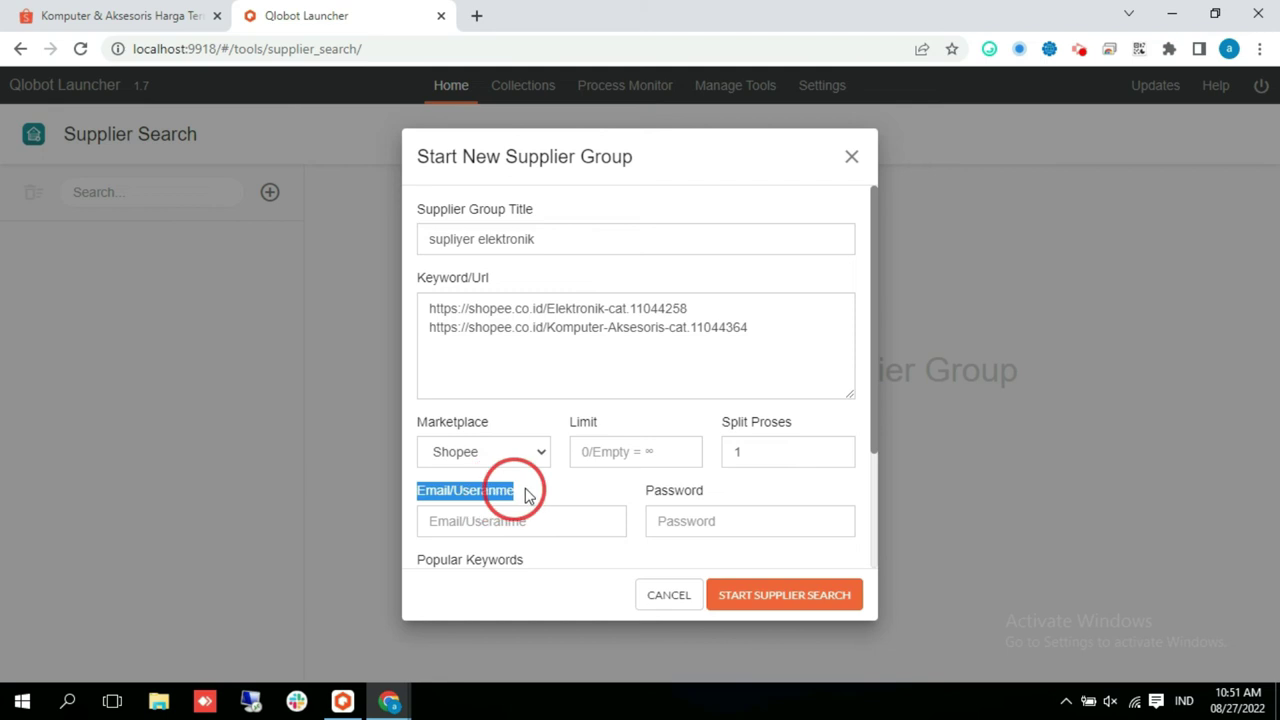
{"action": "left_click_drag", "start_coordinate": [646, 490], "coordinate": [730, 508]}
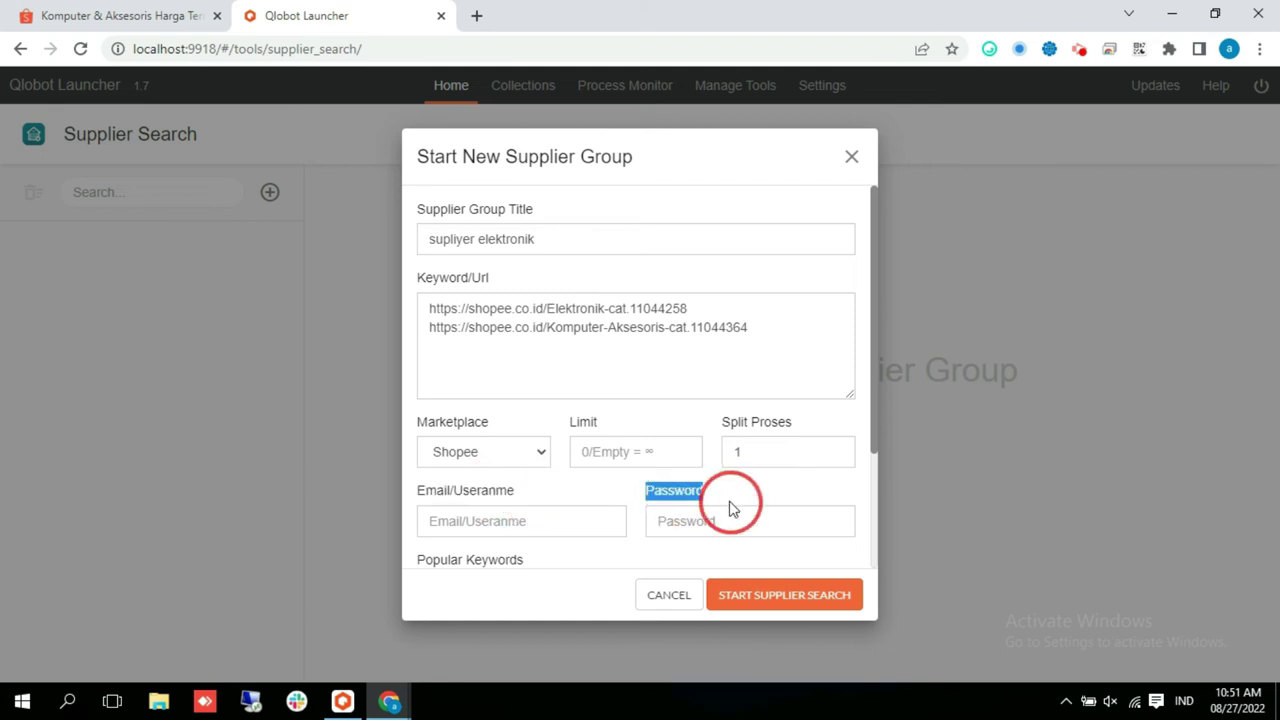
{"action": "left_click", "coordinate": [527, 522]}
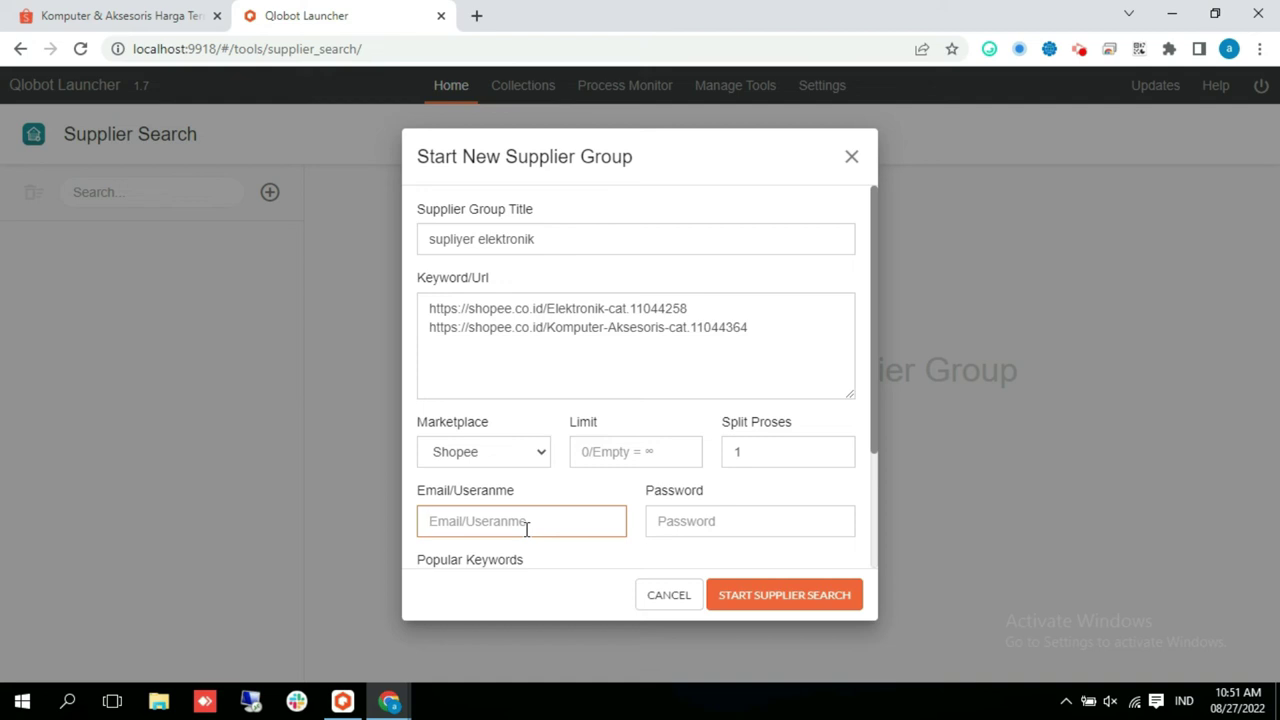
Enter the Shopee account e-mail and password, start the supplier search, and dismiss the notice.
{"action": "left_click", "coordinate": [527, 529]}
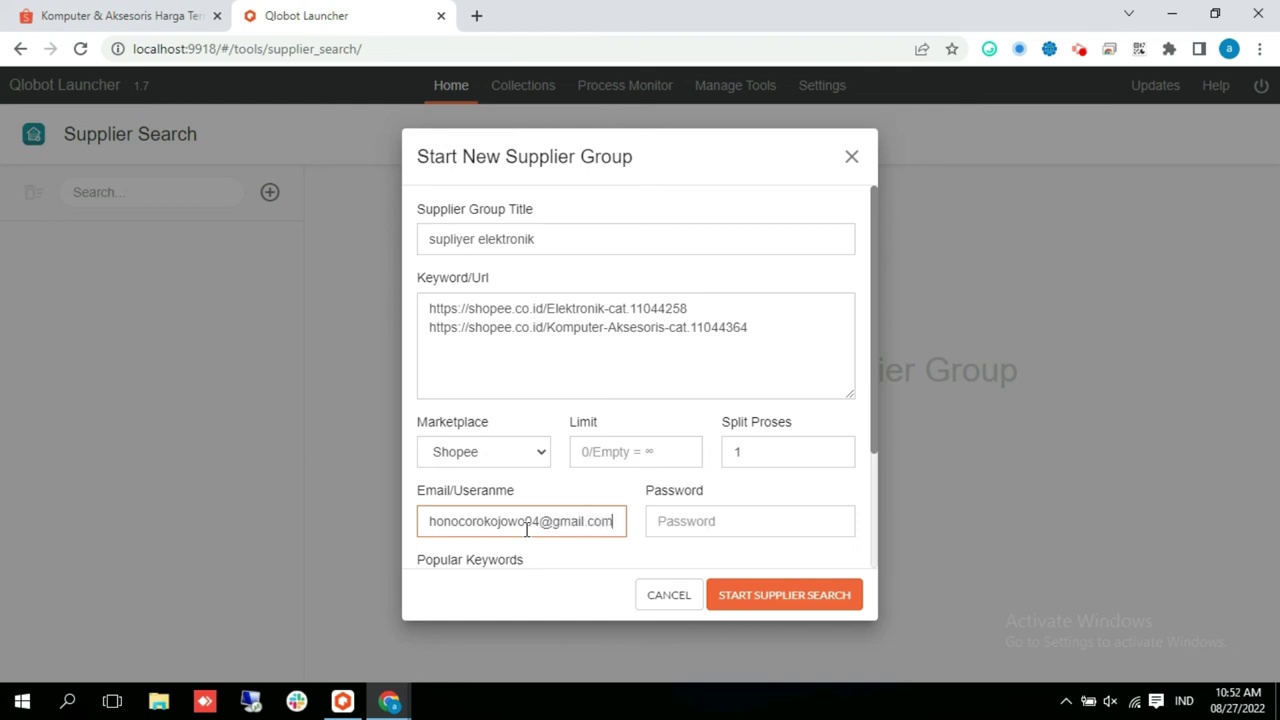
{"action": "key", "text": "Tab"}
{"action": "type", "text": "a"}
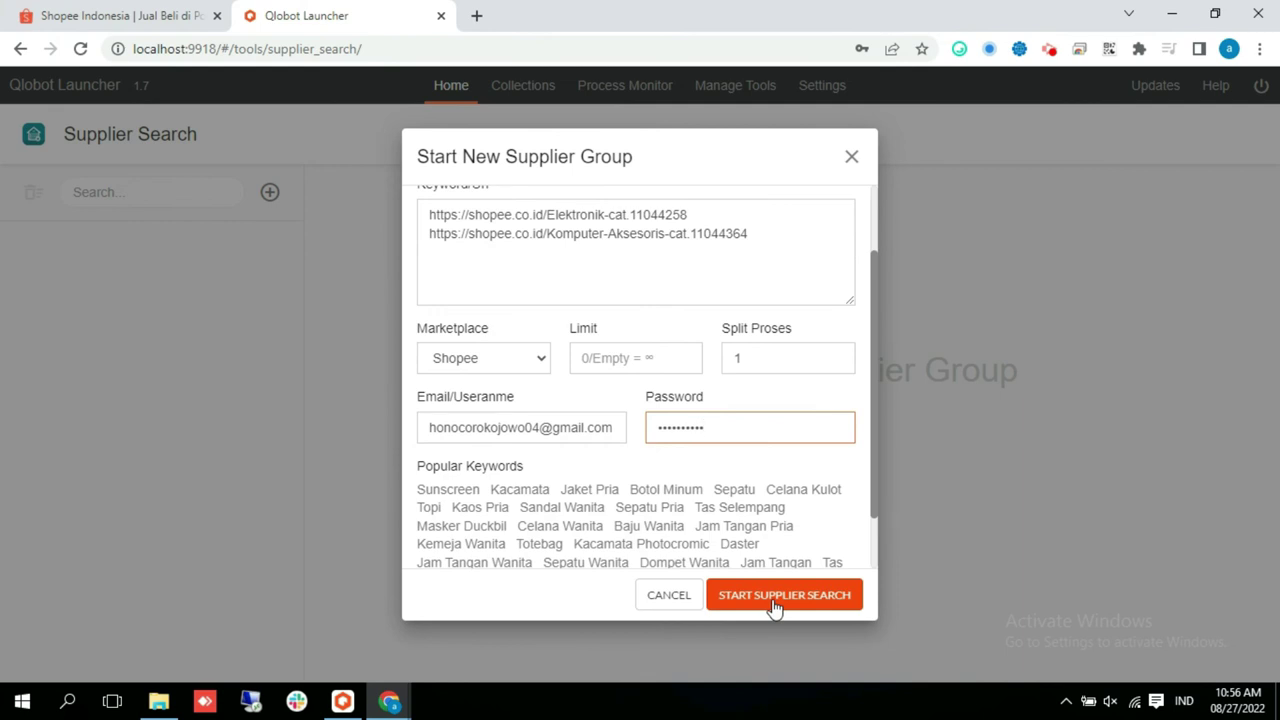
{"action": "left_click", "coordinate": [775, 596]}
{"action": "left_click", "coordinate": [687, 440]}
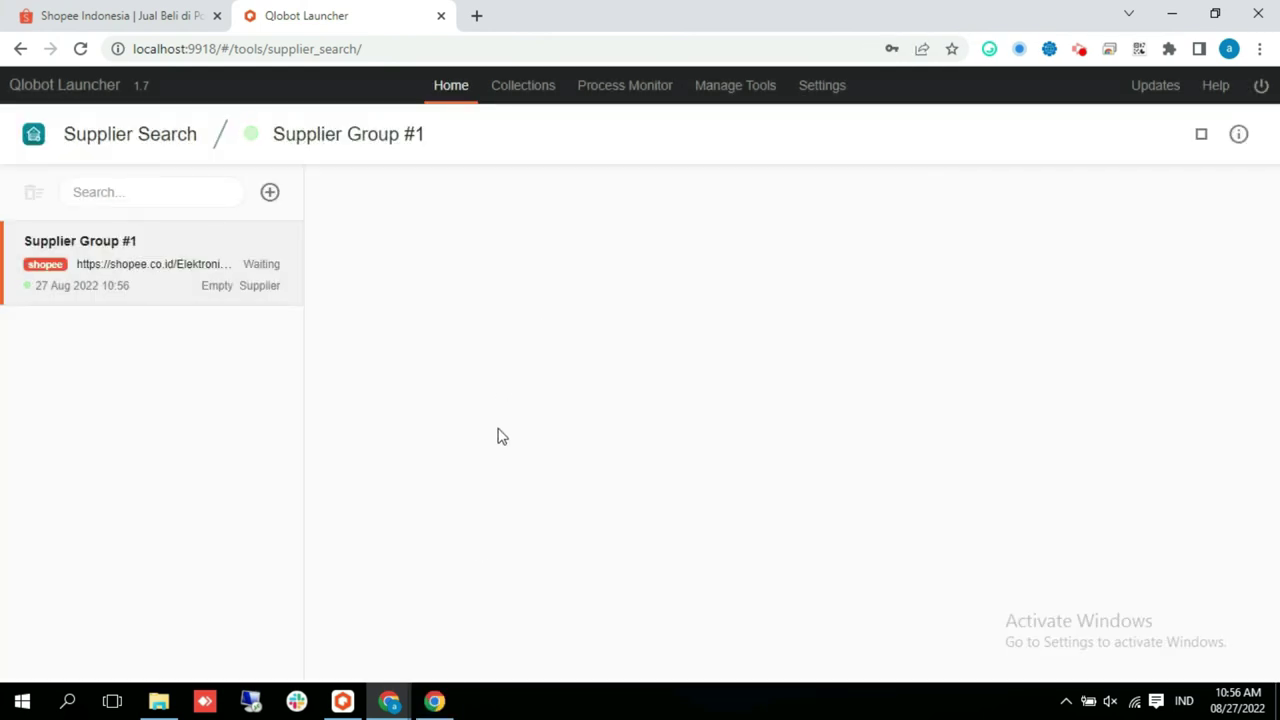
In Shopee's security check, request verification by e-mail link, then go to Gmail.
{"action": "left_click", "coordinate": [445, 699]}
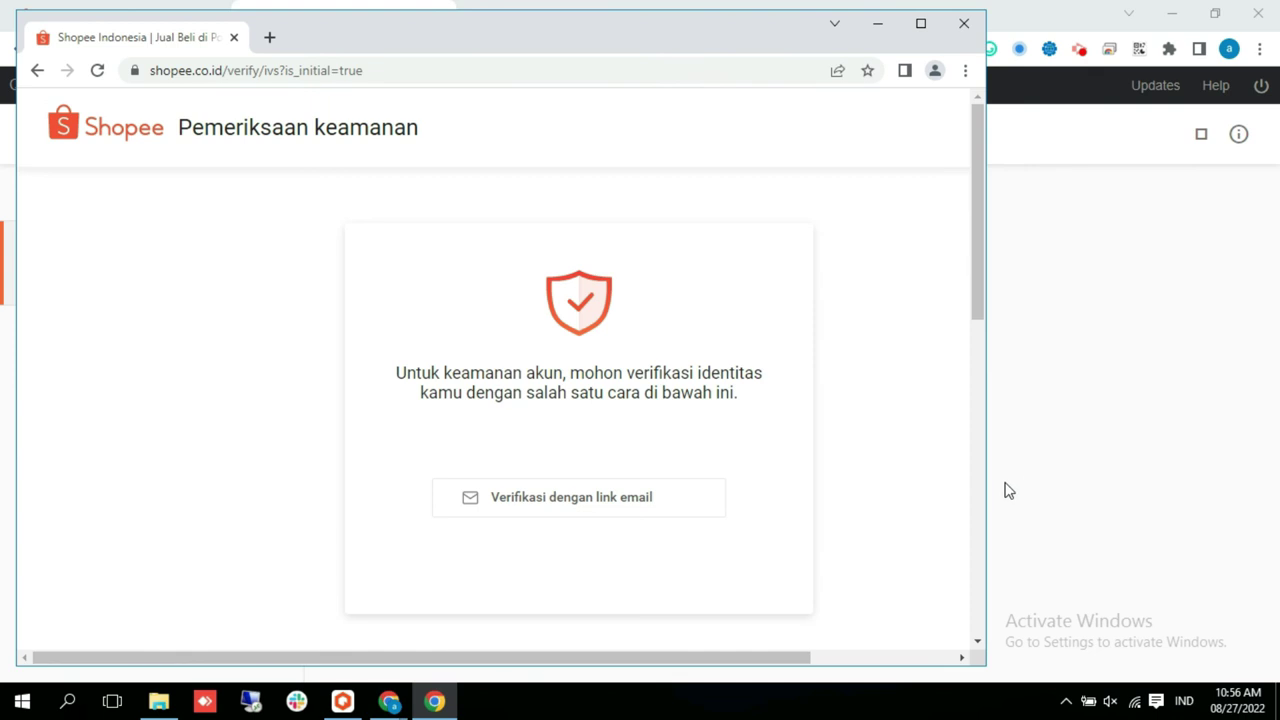
{"action": "left_click", "coordinate": [512, 502]}
{"action": "key", "text": "alt+Tab"}
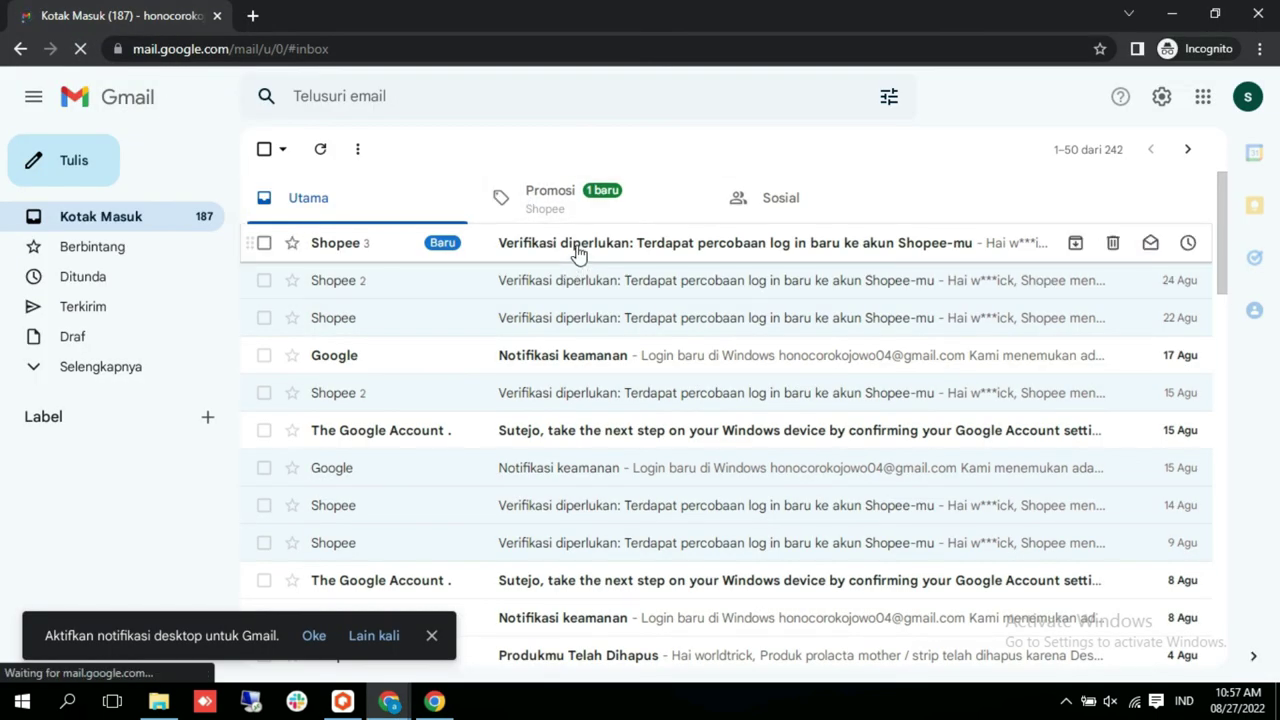
Open the newest Shopee e-mail, approve the login with Izinkan Log In, and return to Qlobot Launcher.
{"action": "left_click", "coordinate": [576, 252]}
{"action": "scroll", "coordinate": [677, 432], "scroll_direction": "down", "scroll_amount": 4}
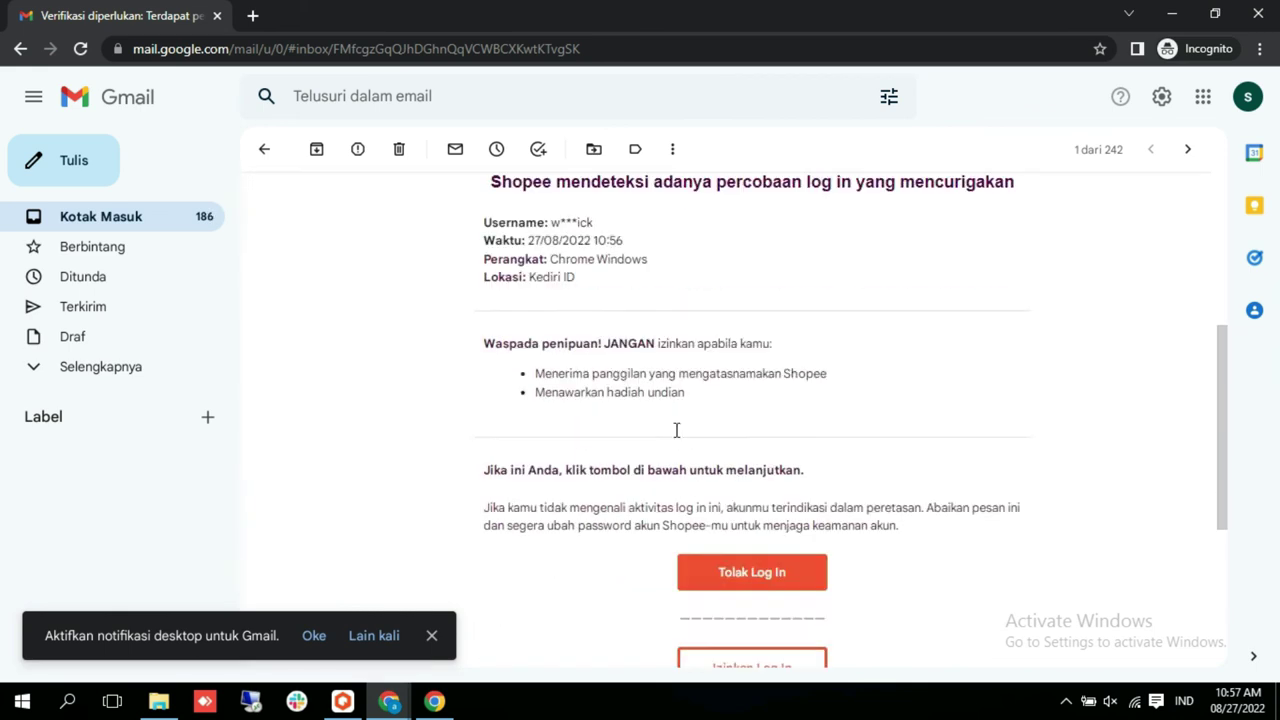
{"action": "scroll", "coordinate": [676, 430], "scroll_direction": "down", "scroll_amount": 2}
{"action": "left_click", "coordinate": [741, 490]}
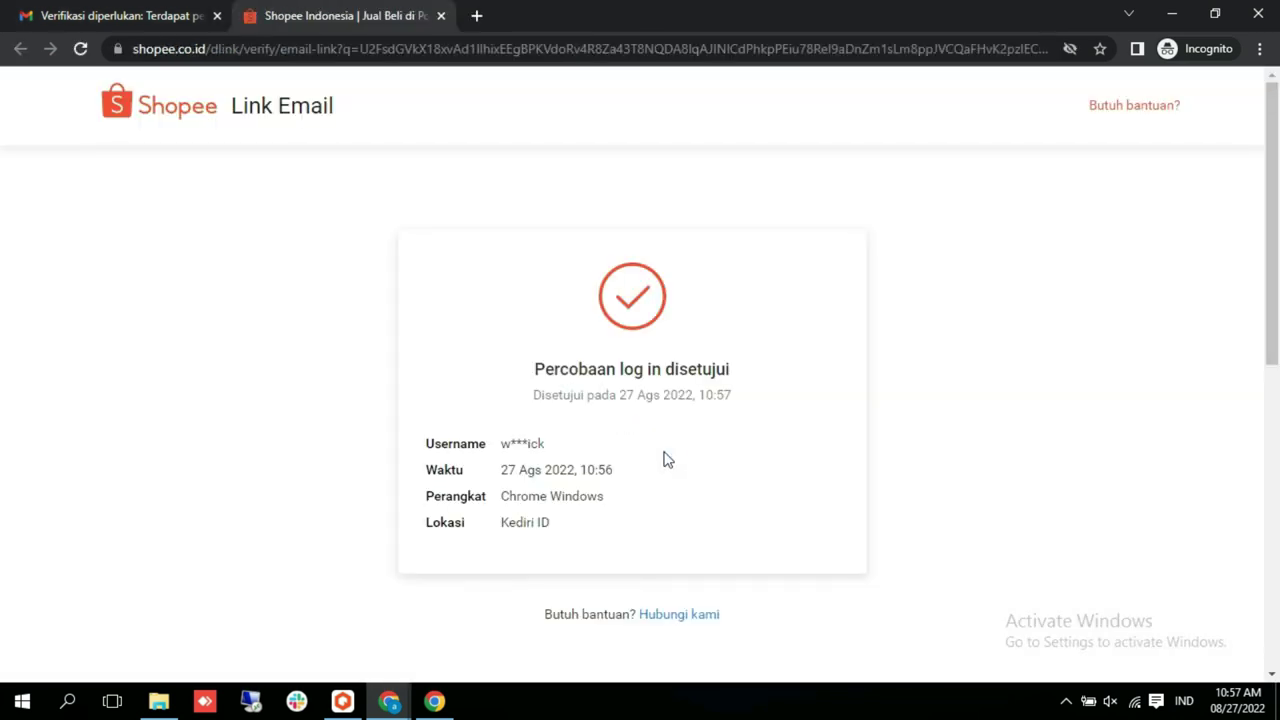
{"action": "mouse_move", "coordinate": [388, 701]}
{"action": "left_click", "coordinate": [359, 640]}
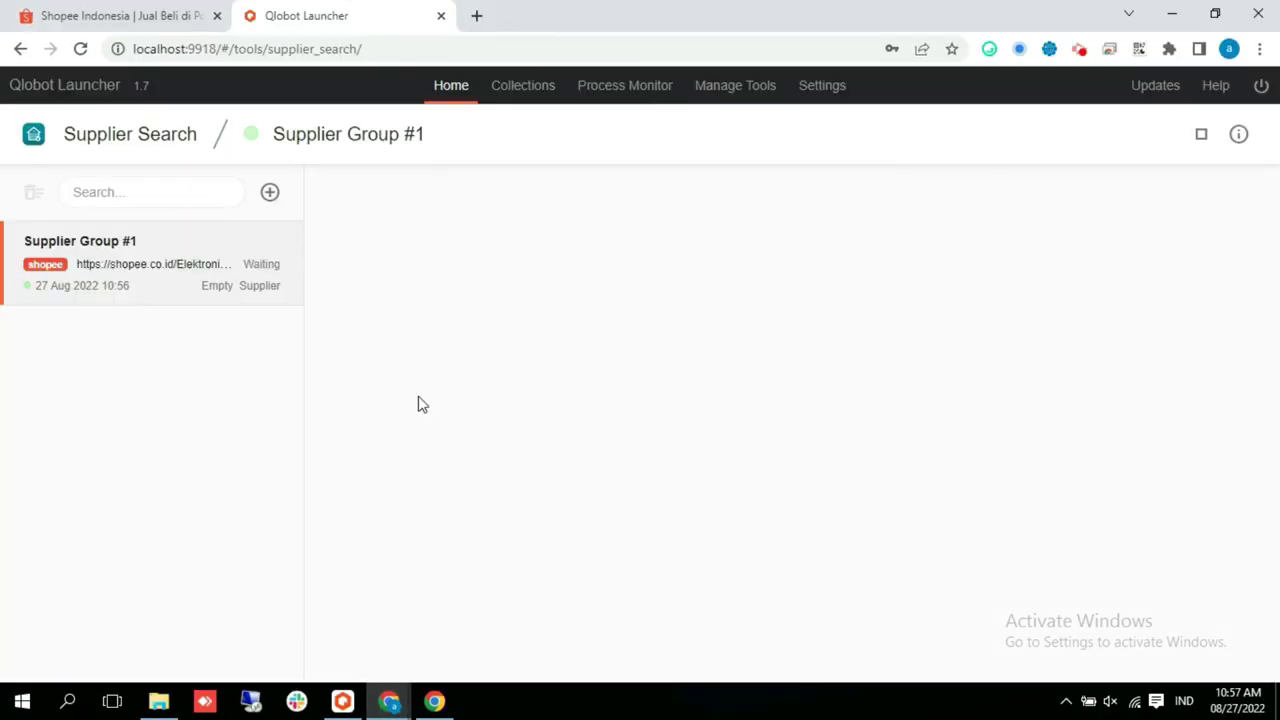
Open Process Monitor in a new tab, resume the waiting Supplier Search, then return to Supplier Group #1.
{"action": "right_click", "coordinate": [614, 96]}
{"action": "left_click", "coordinate": [640, 104]}
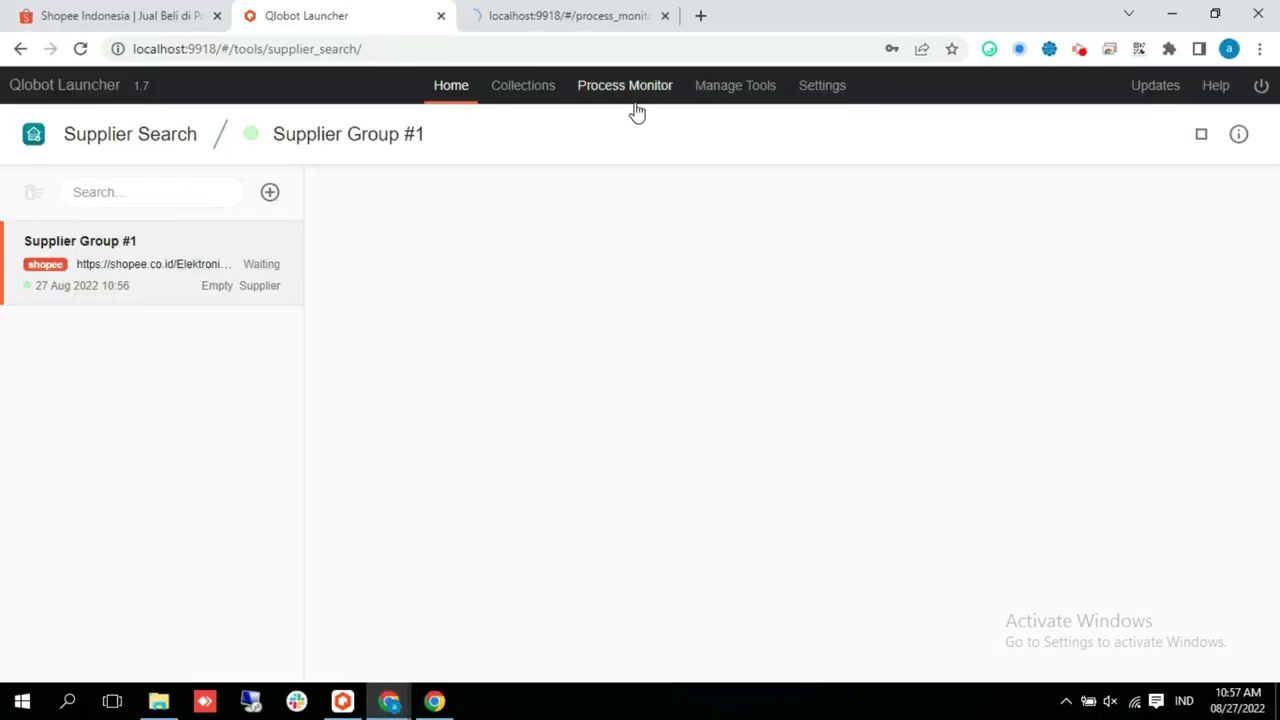
{"action": "left_click", "coordinate": [531, 14]}
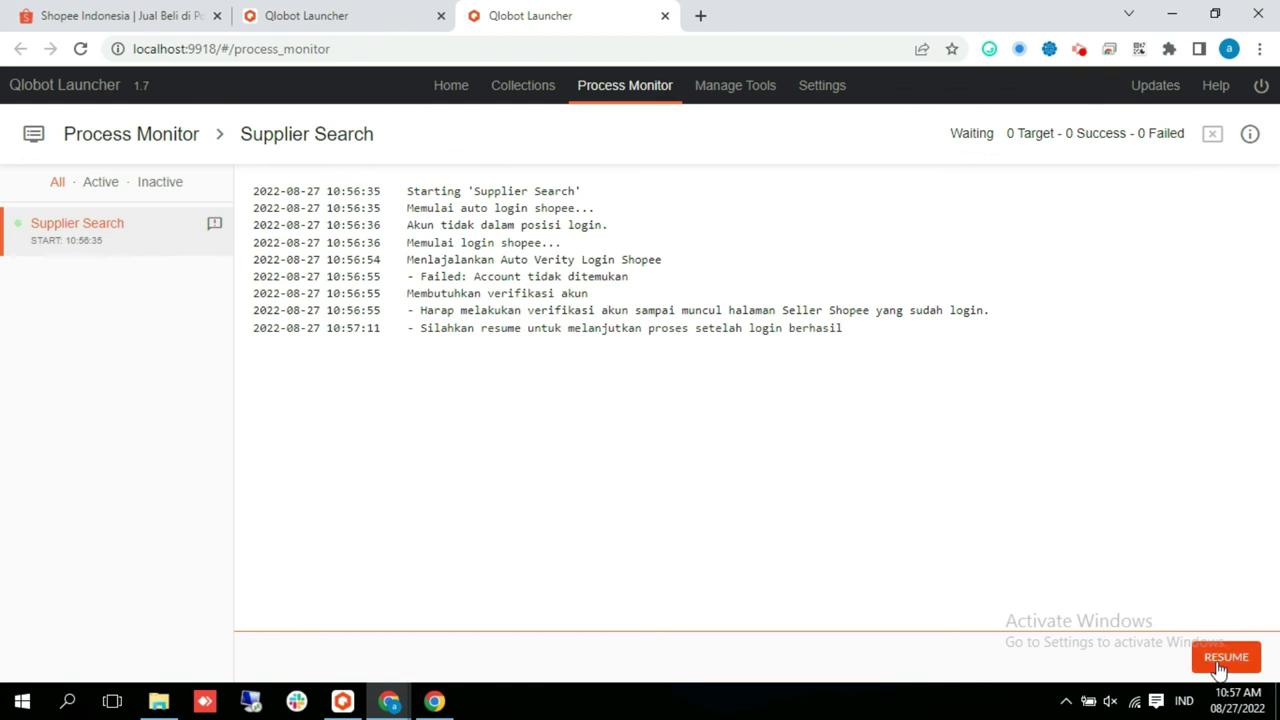
{"action": "left_click", "coordinate": [1221, 658]}
{"action": "left_click", "coordinate": [638, 434]}
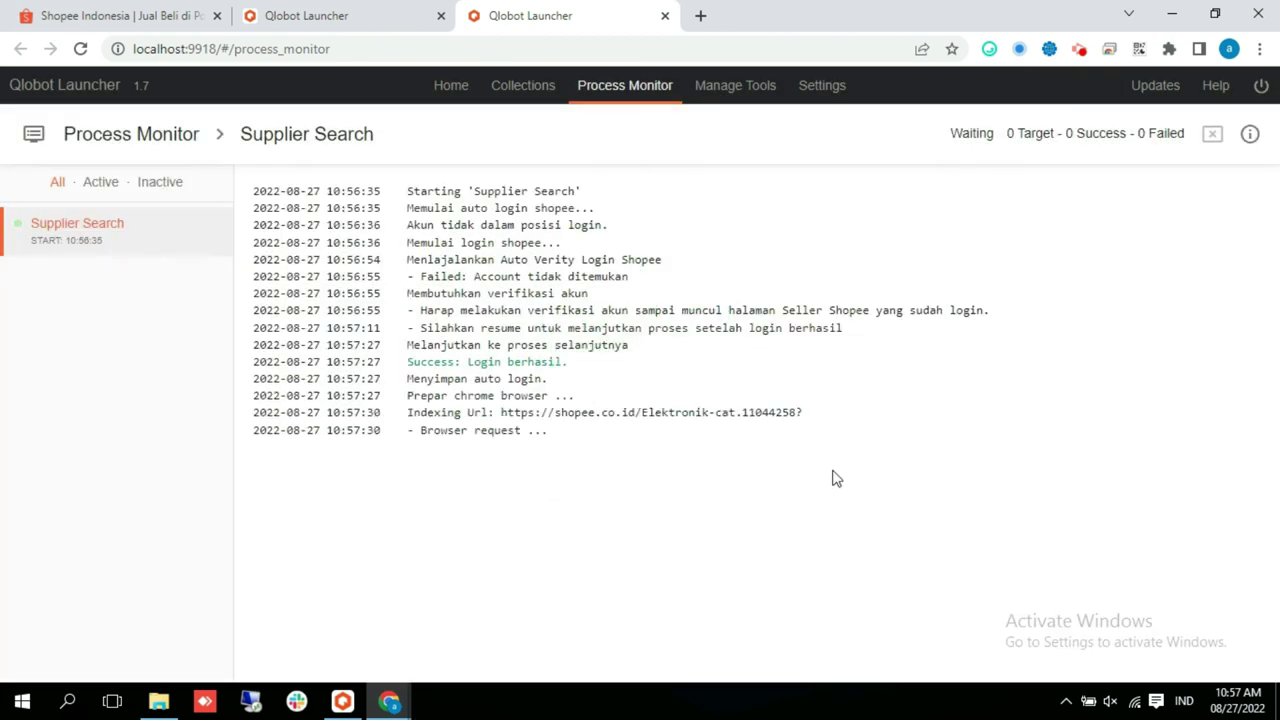
{"action": "left_click", "coordinate": [312, 12]}
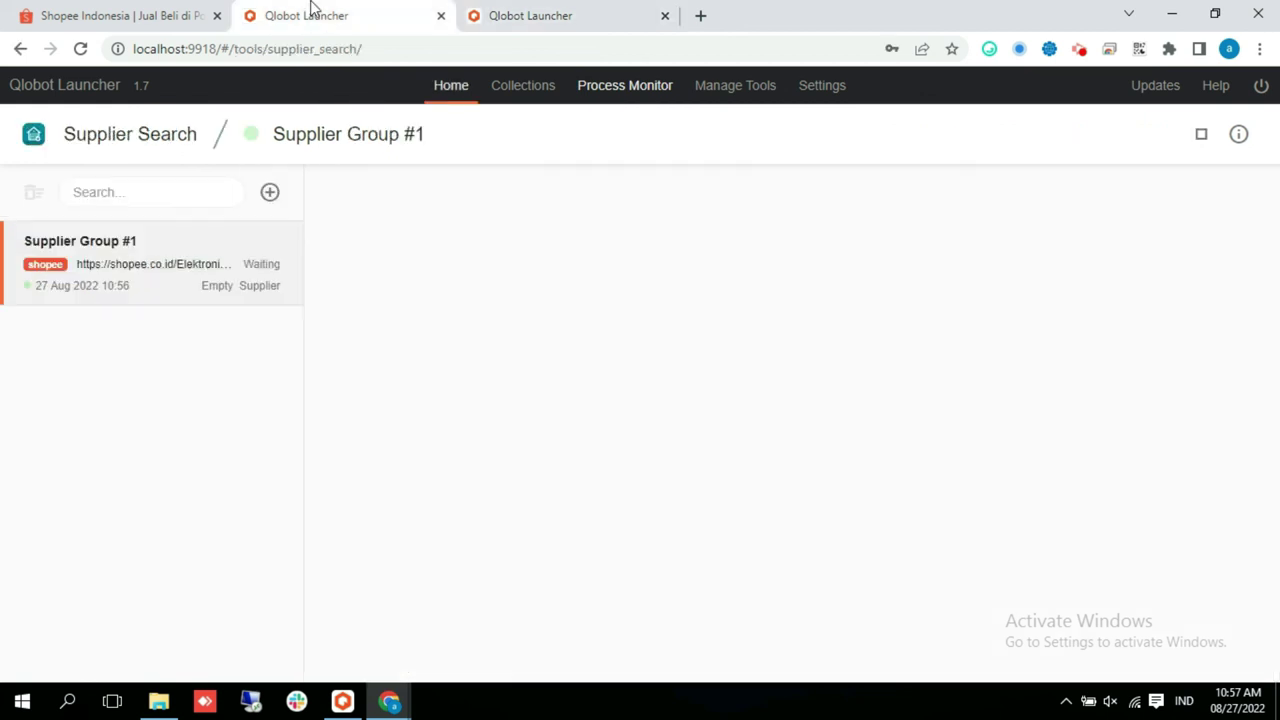